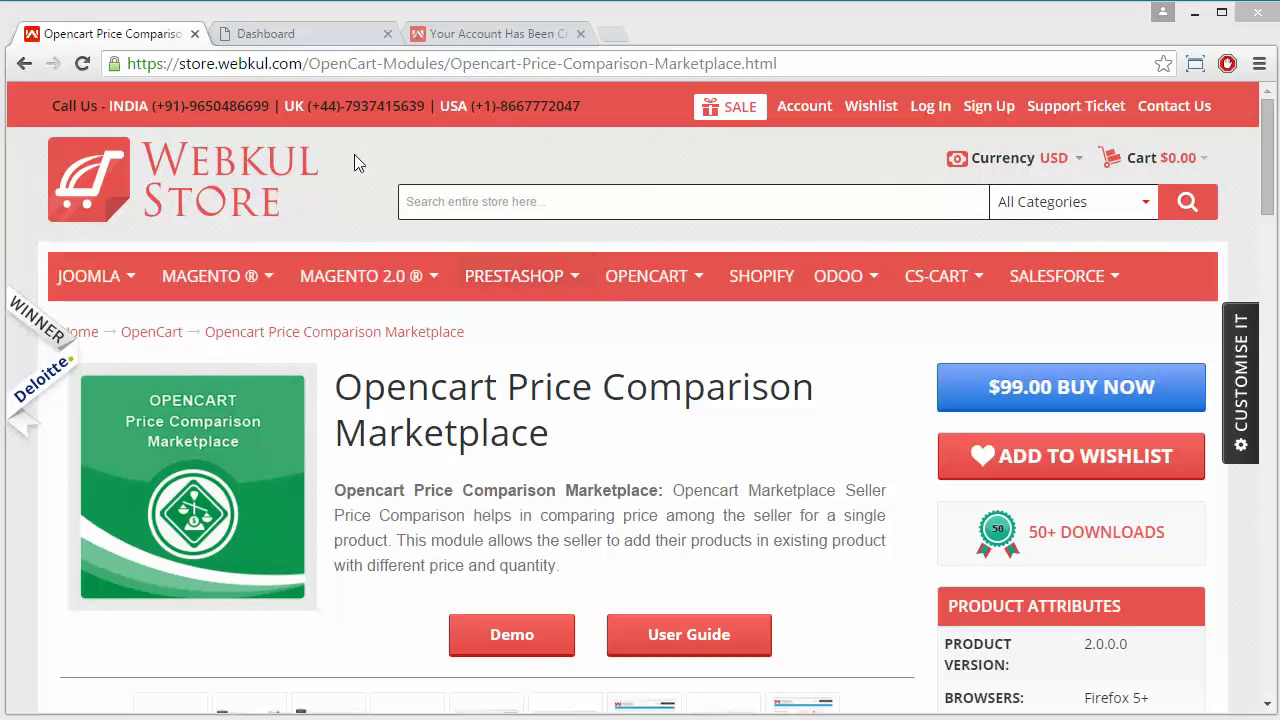
Switch to the store's admin dashboard and open the list of extension modules
click(310, 40)
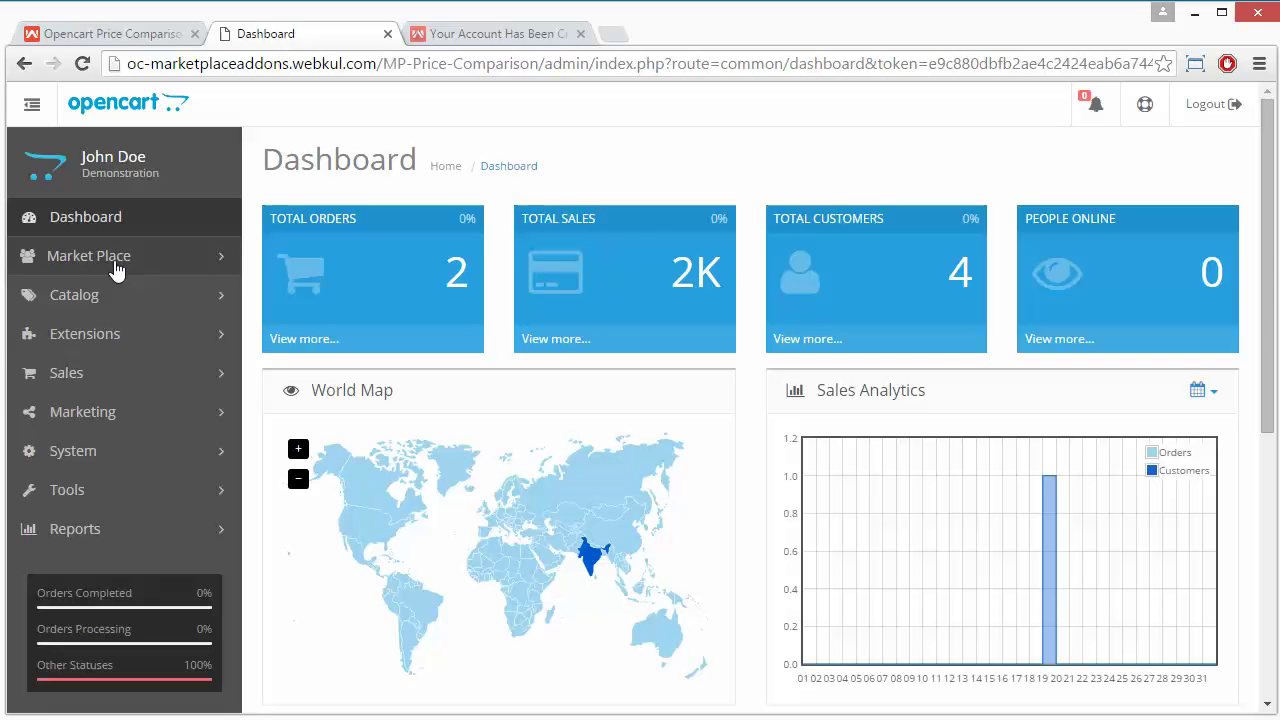
click(115, 340)
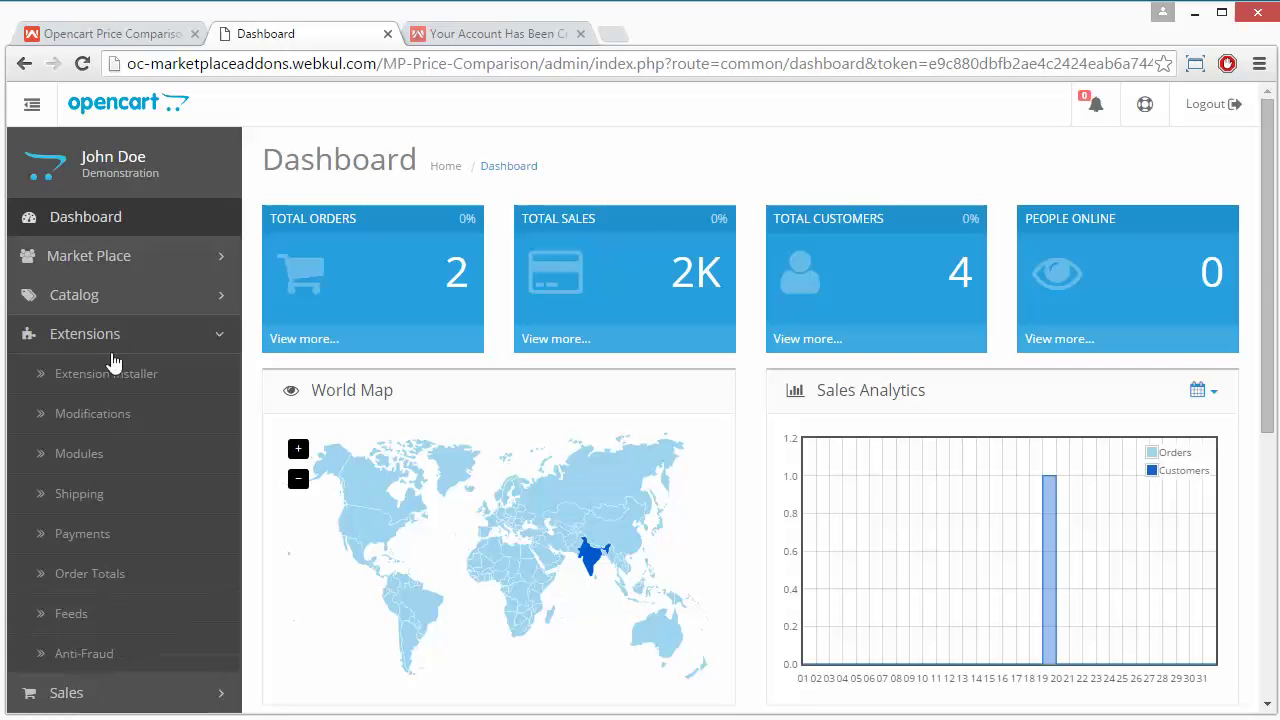
click(100, 456)
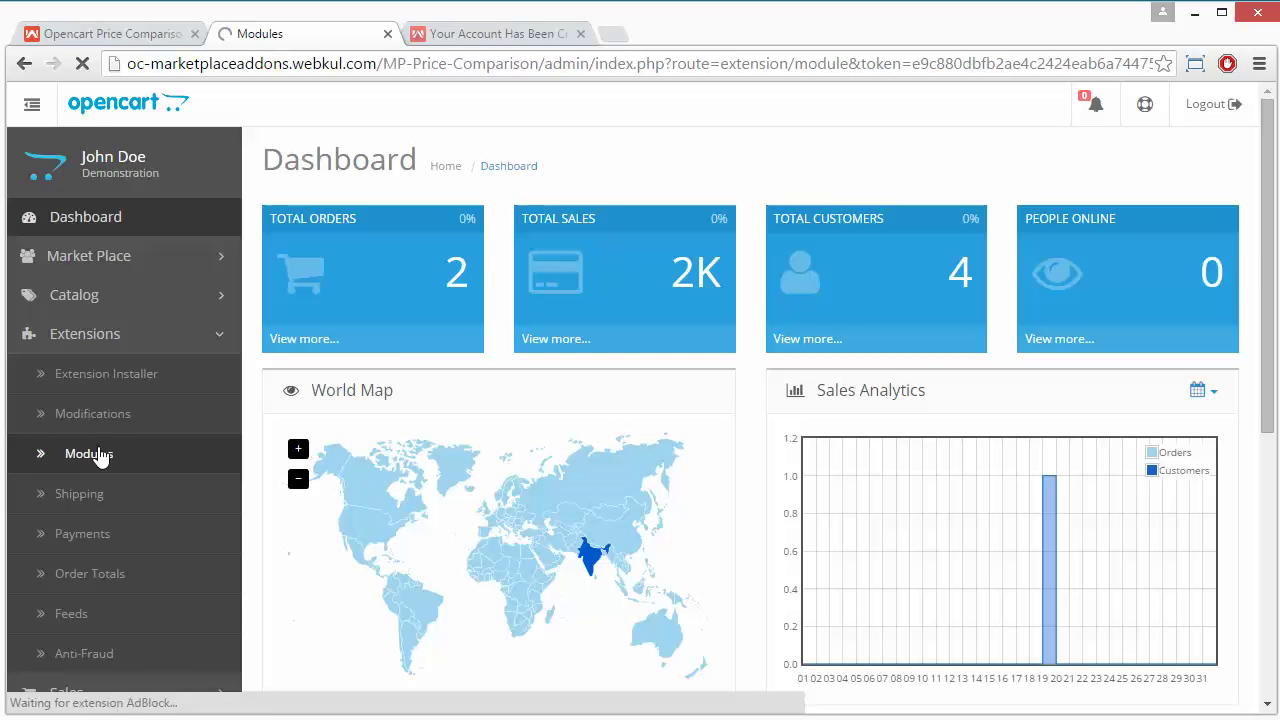
Find the Market Place Price Comparison module in the module list and open it for editing
scroll(500, 506, down, 8)
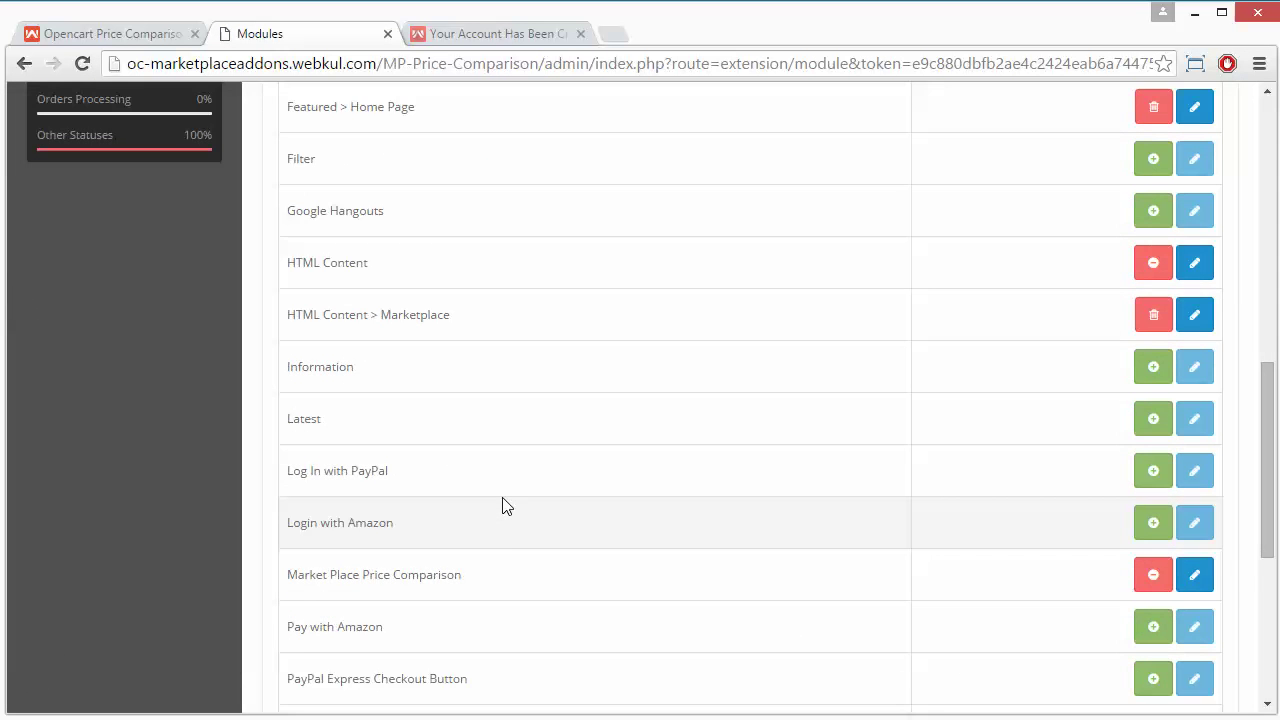
scroll(503, 506, down, 5)
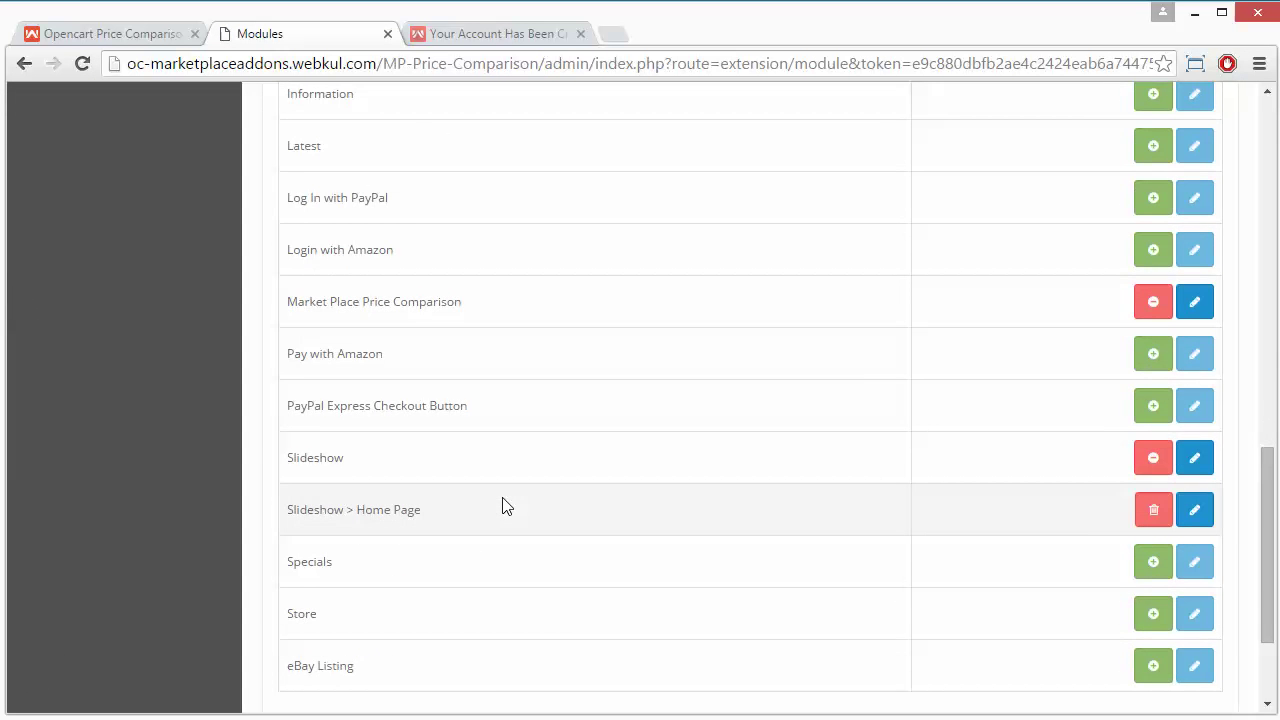
scroll(503, 506, down, 2)
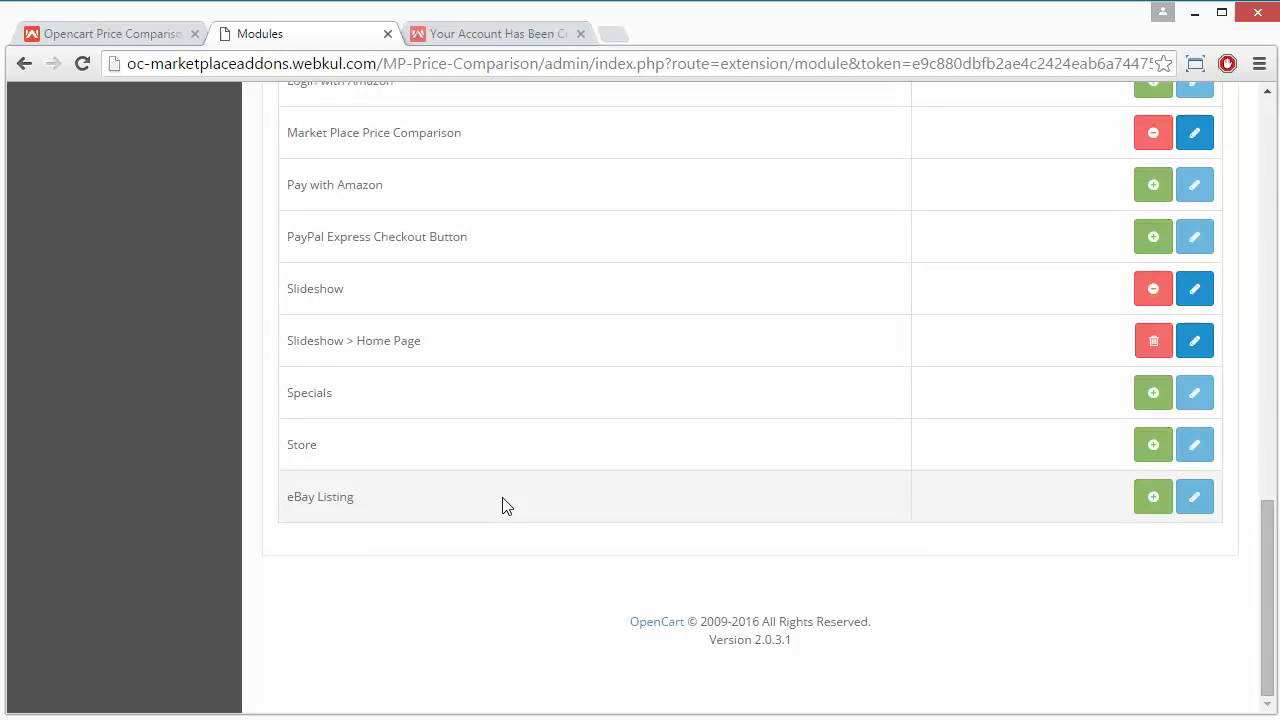
scroll(503, 506, up, 3)
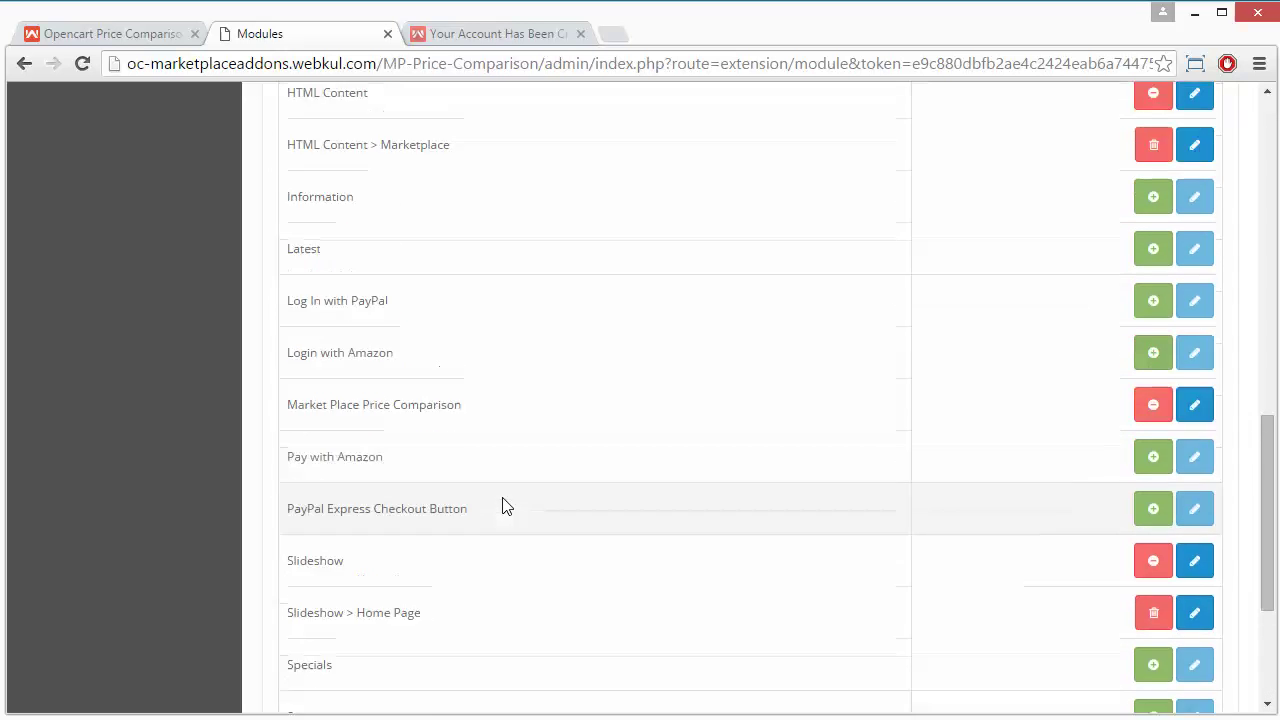
scroll(503, 506, up, 2)
scroll(503, 506, up, 2)
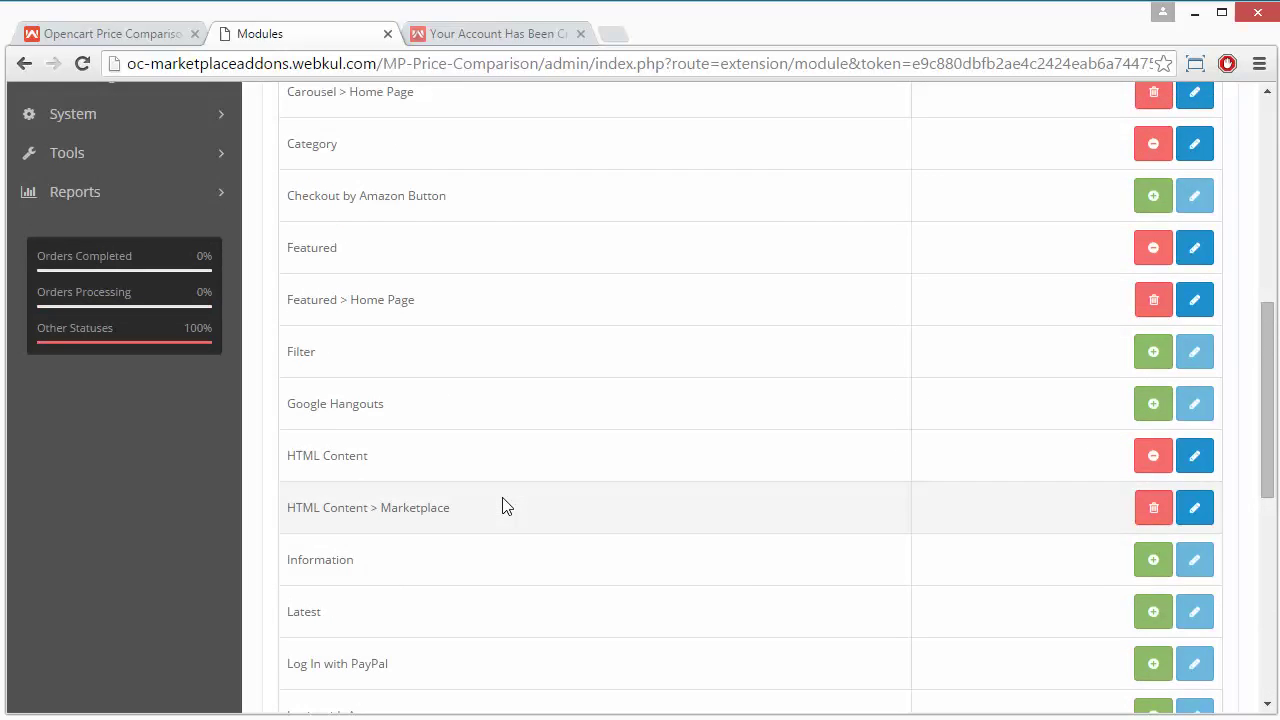
scroll(503, 506, up, 3)
scroll(503, 506, up, 2)
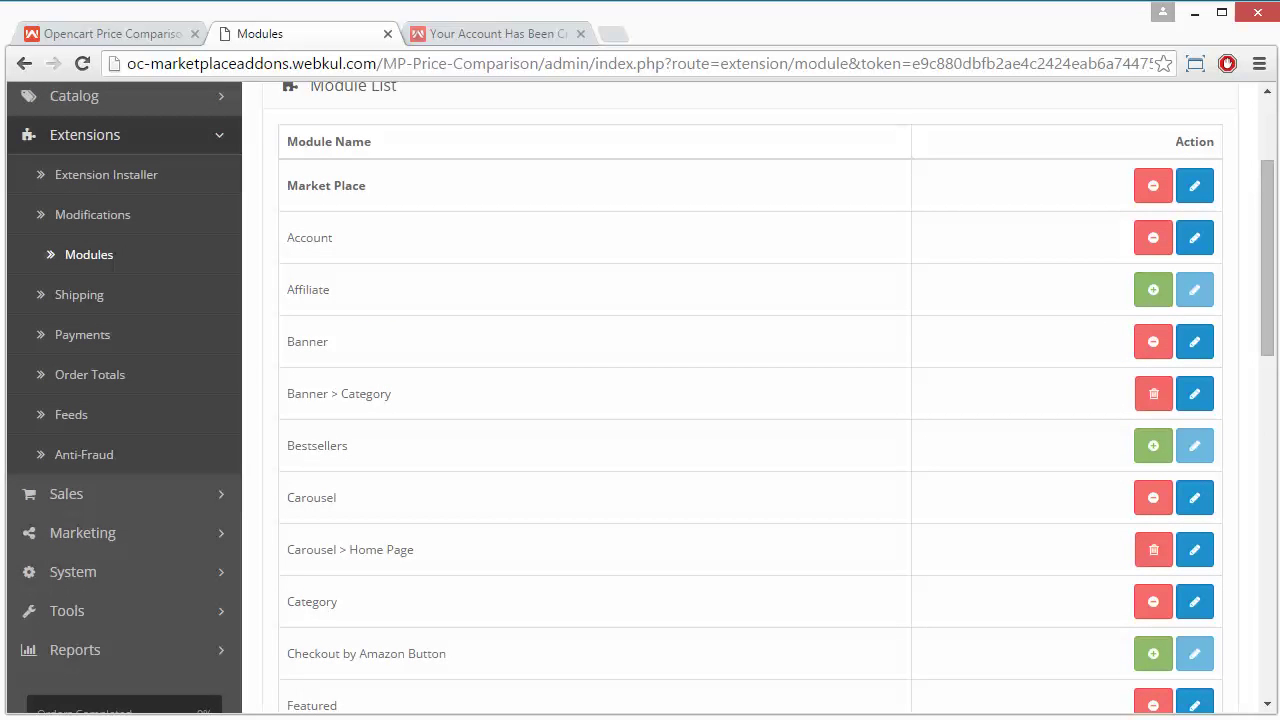
scroll(406, 486, down, 8)
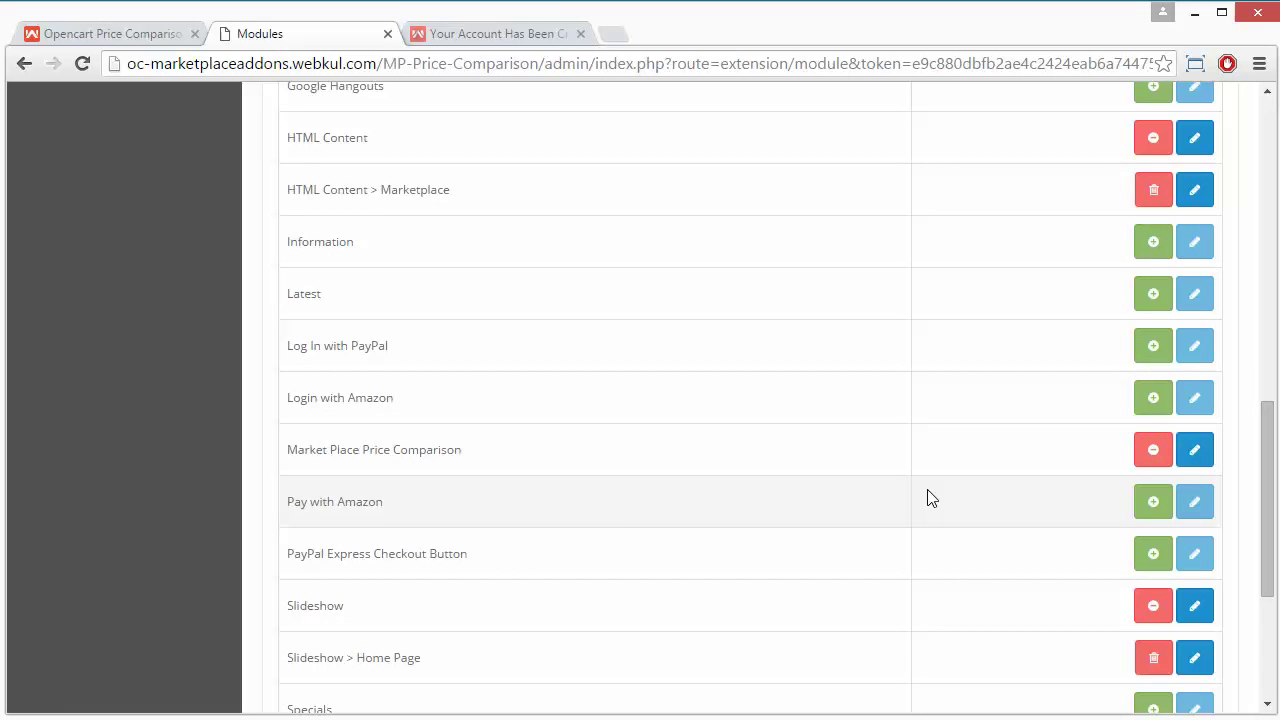
click(1197, 457)
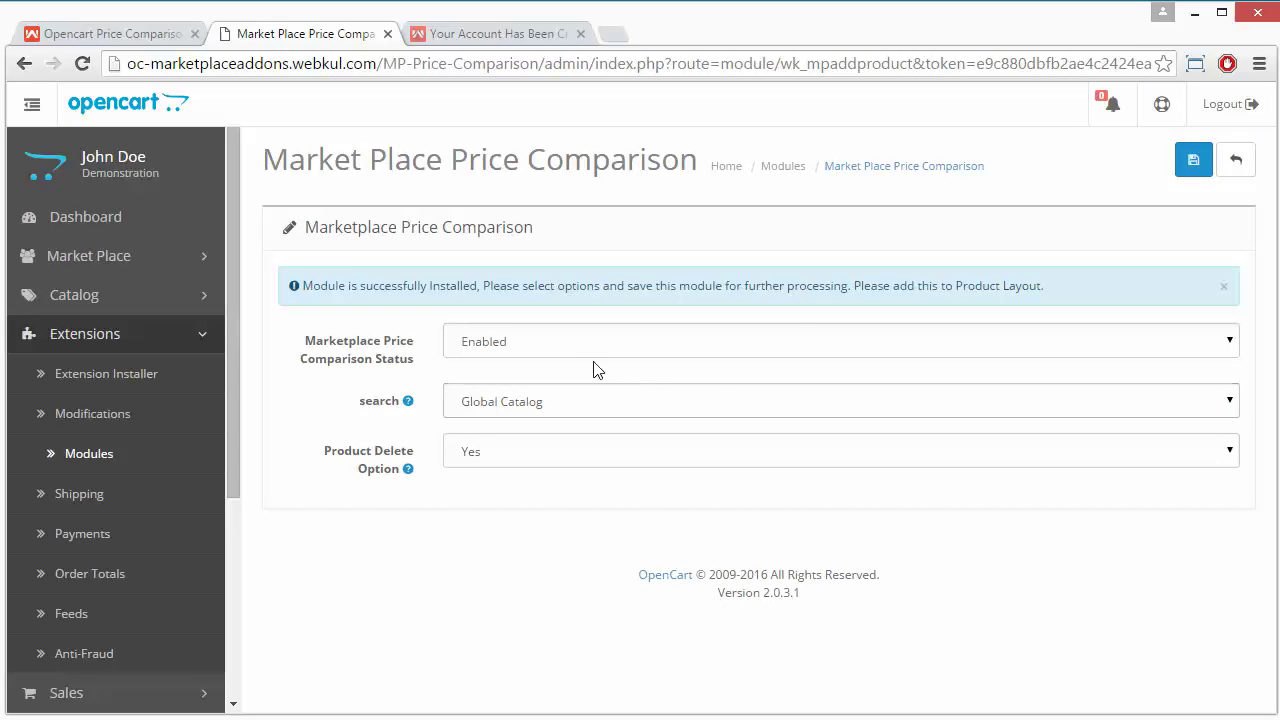
Examine the available choices for the Marketplace Price Comparison Status setting
click(571, 345)
click(571, 345)
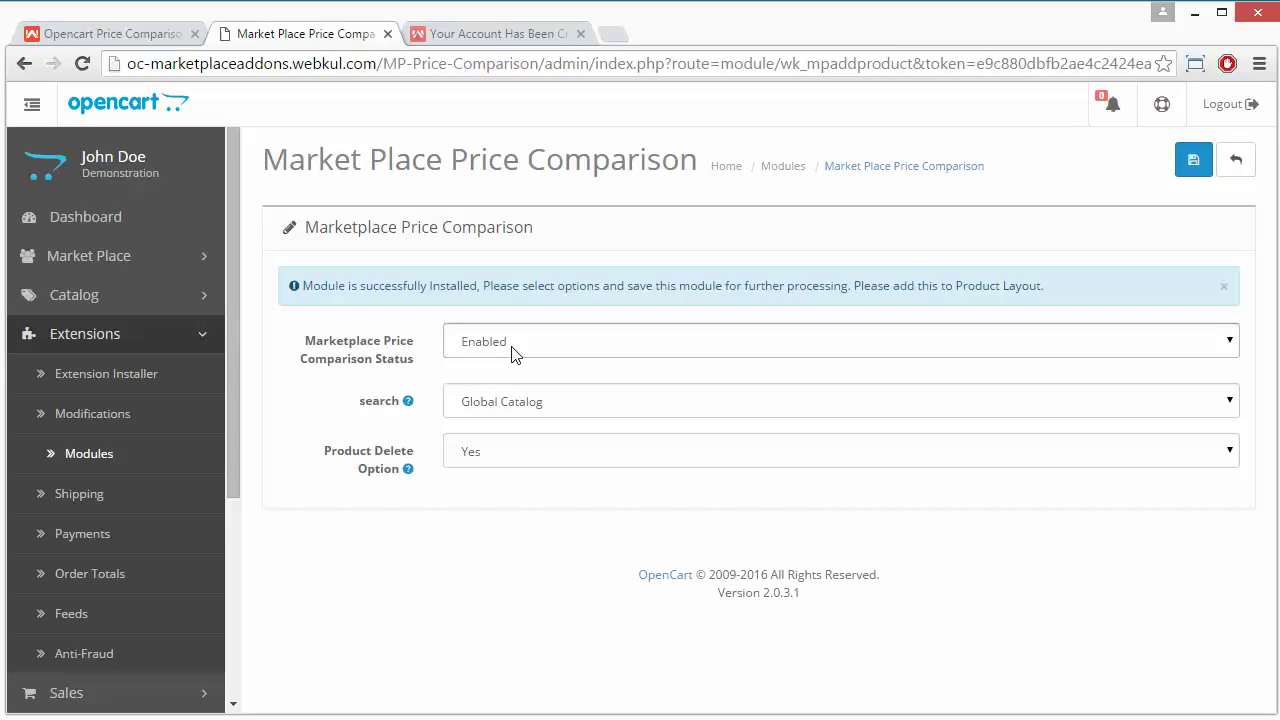
click(537, 349)
click(540, 351)
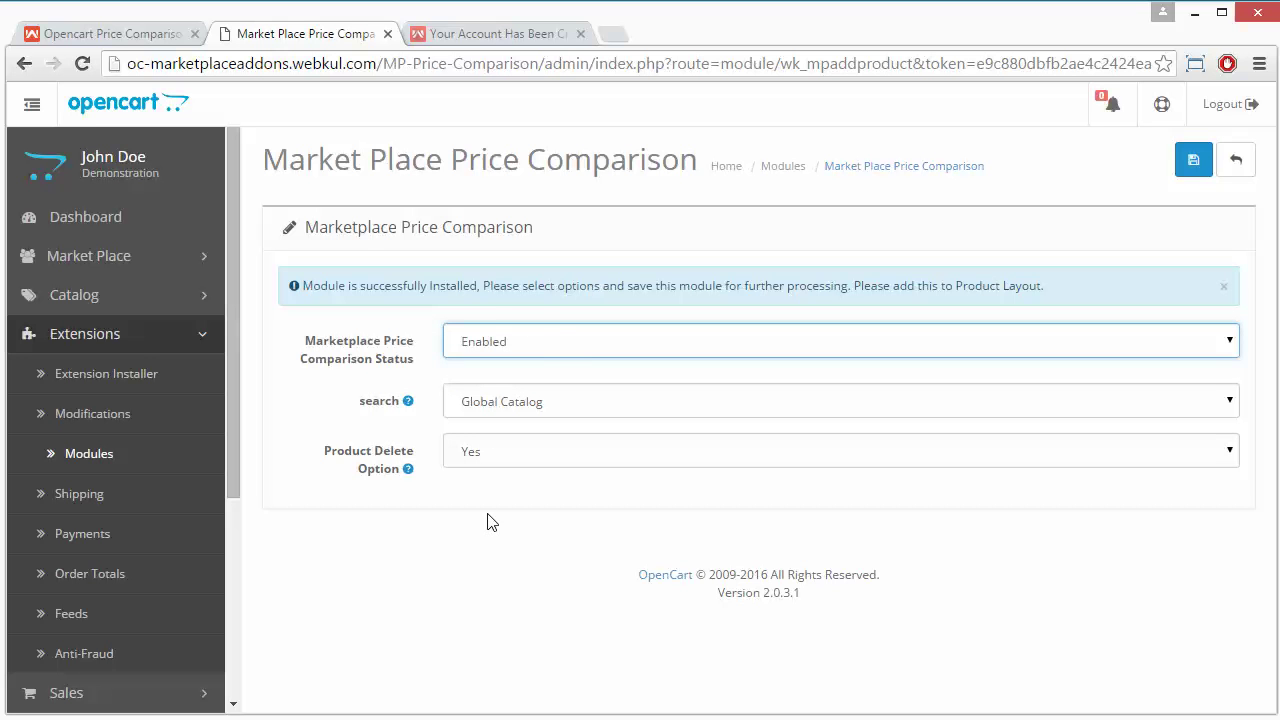
click(548, 342)
click(549, 350)
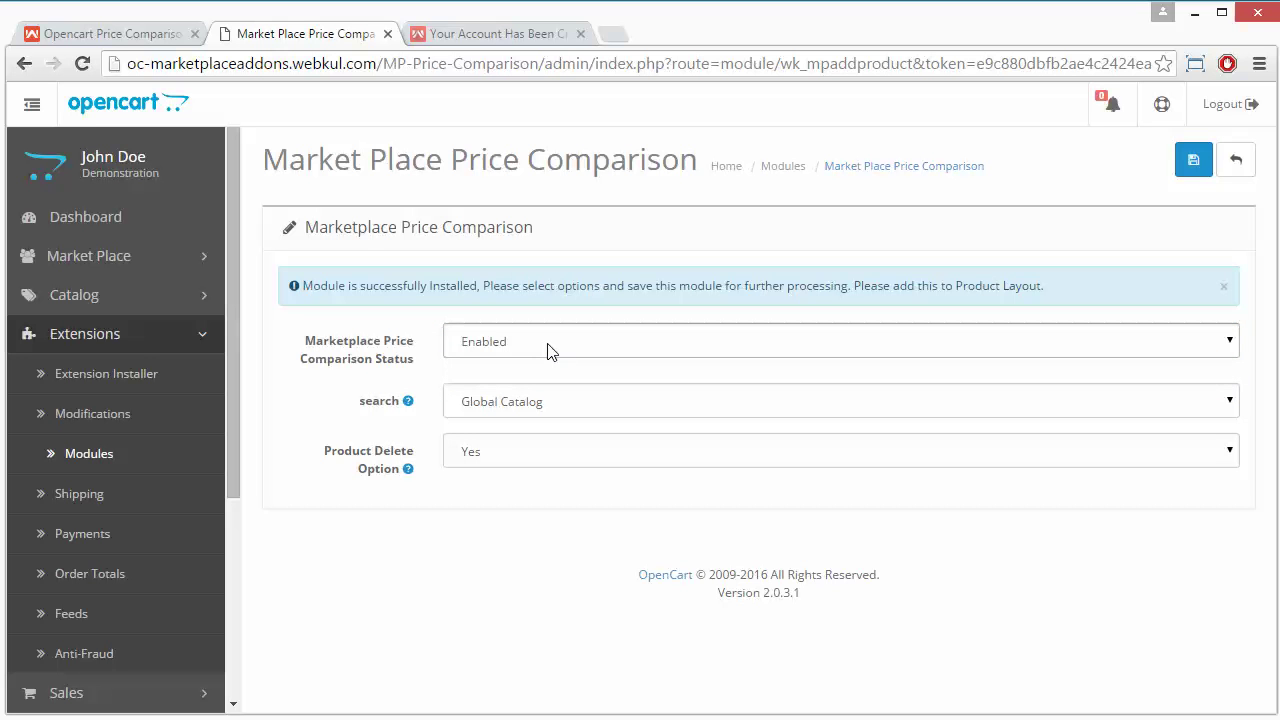
Examine the available choices for the module's search and Product Delete Option settings
click(574, 405)
click(574, 405)
click(574, 405)
click(574, 405)
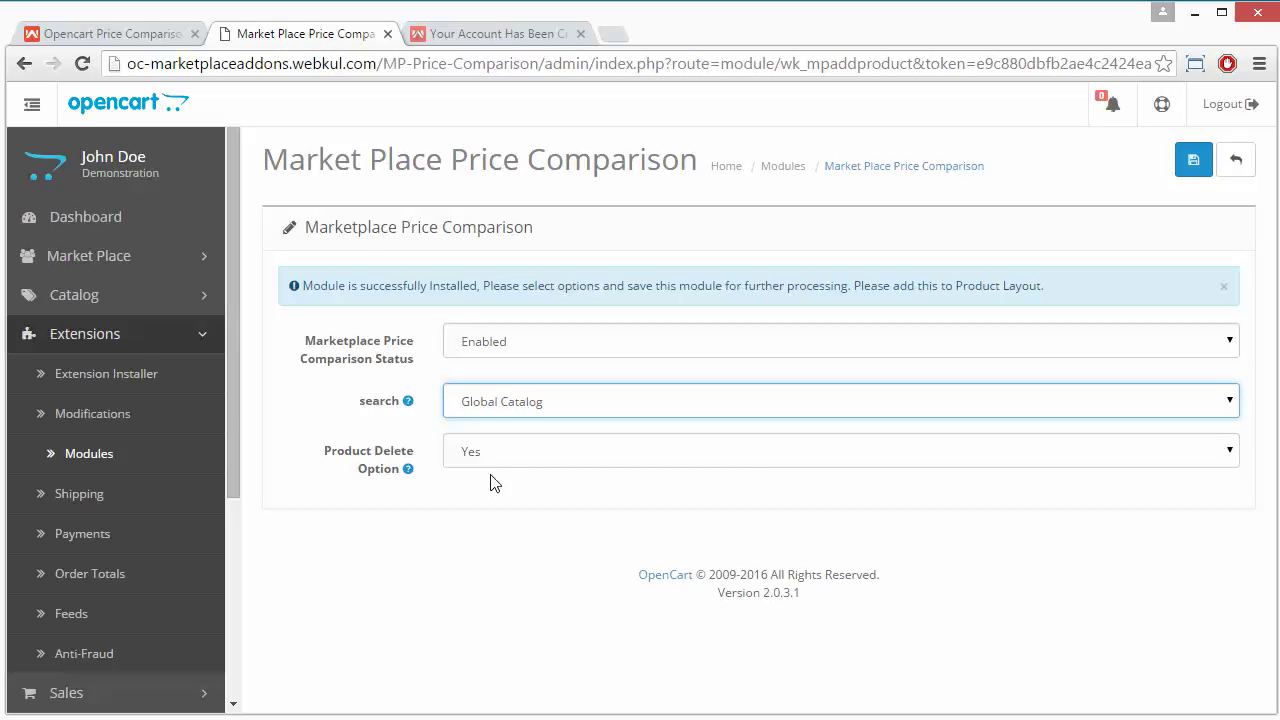
click(542, 452)
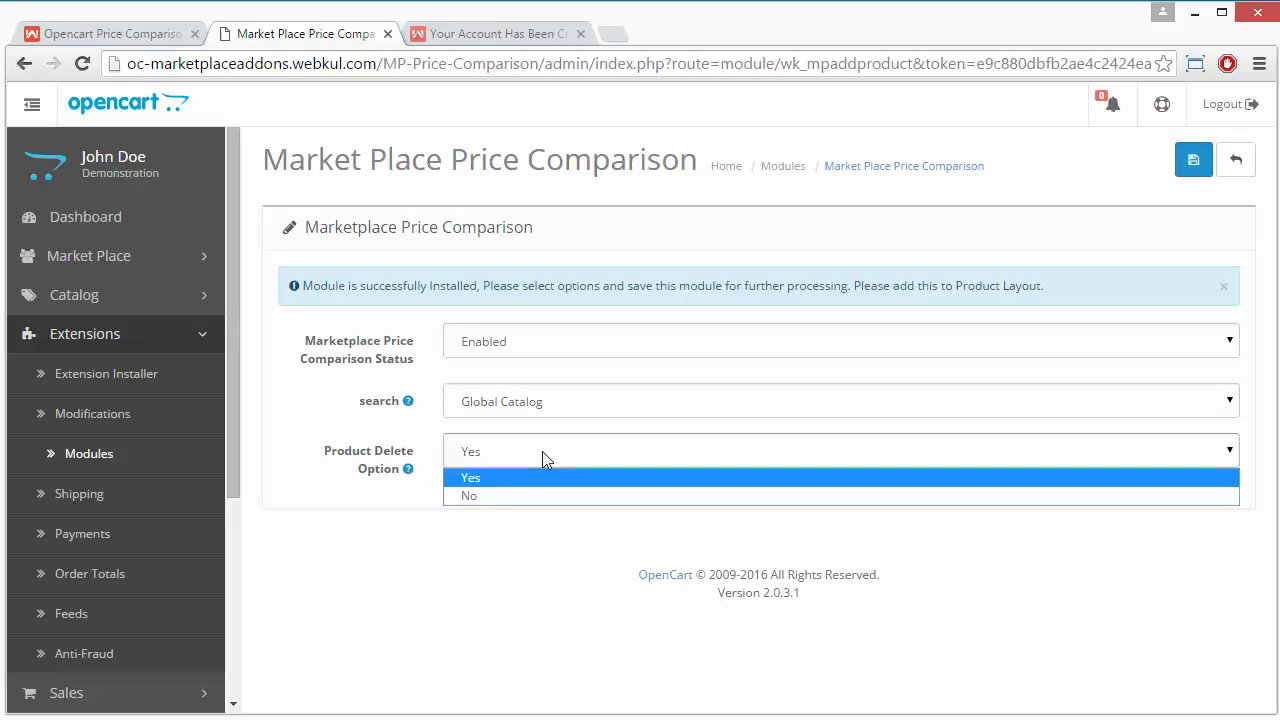
click(542, 452)
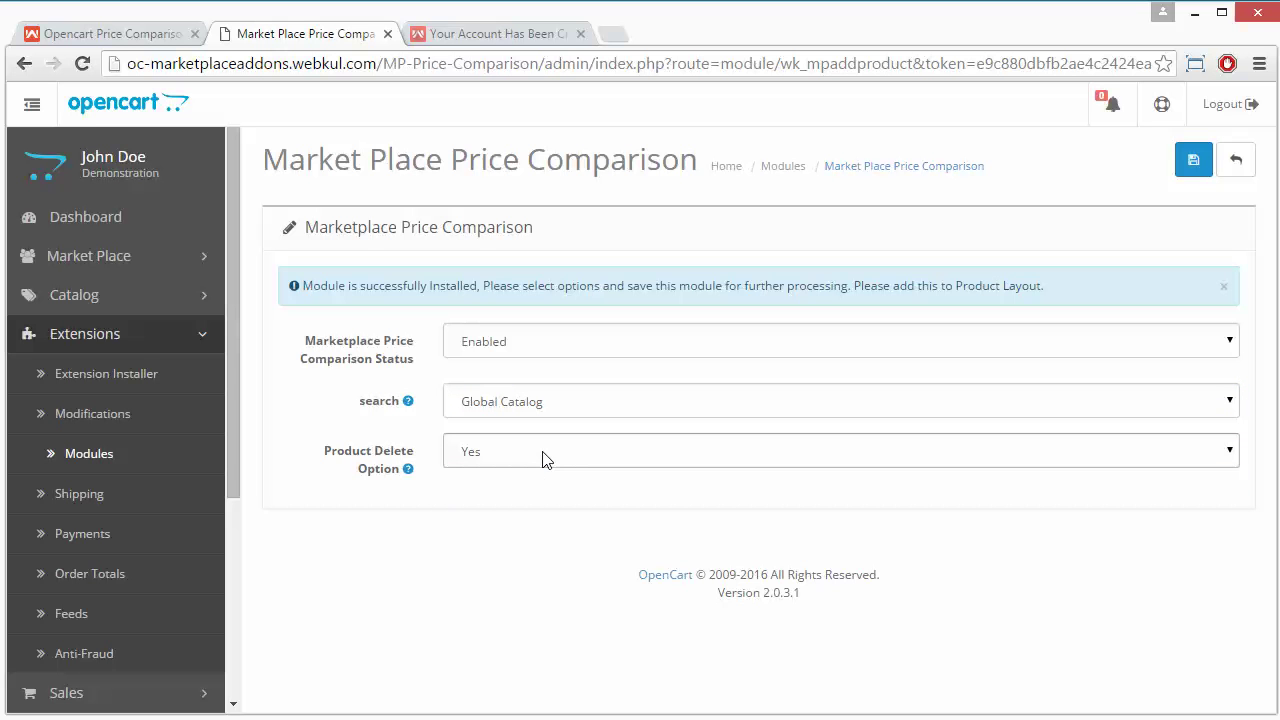
click(542, 452)
click(542, 452)
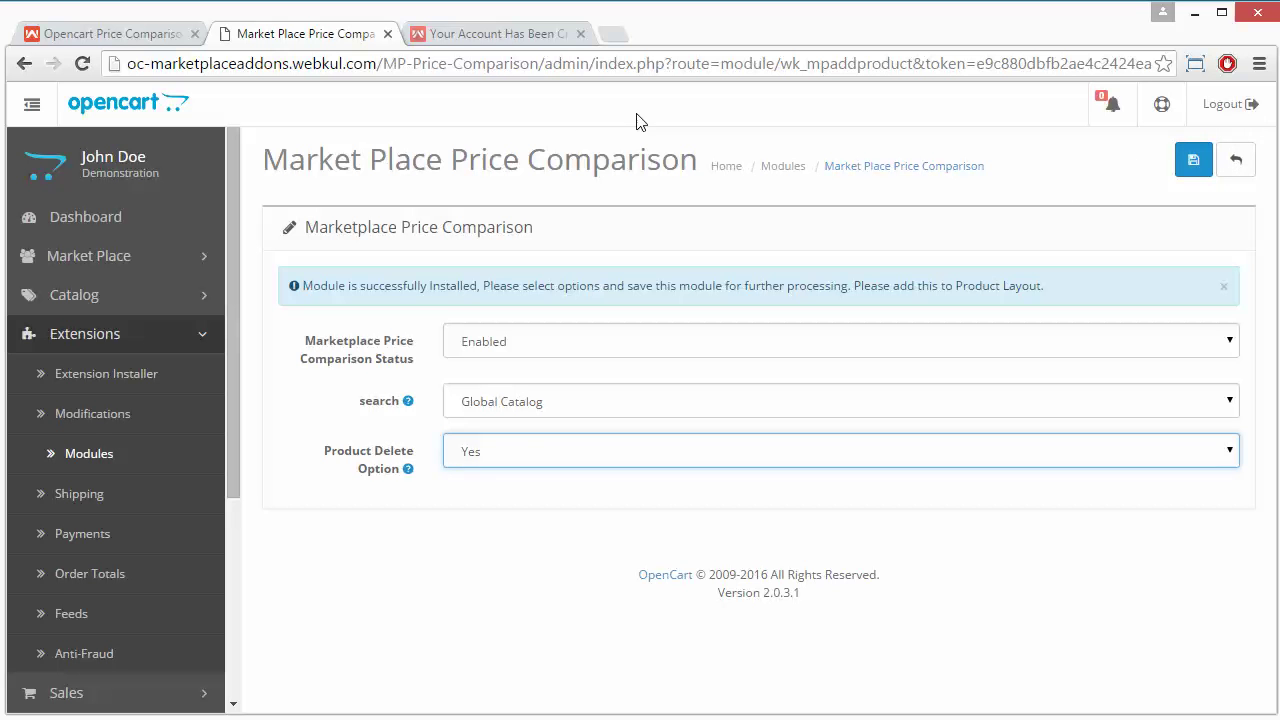
Switch to the storefront, continue past the account-created page, and review the seller's product list
click(468, 33)
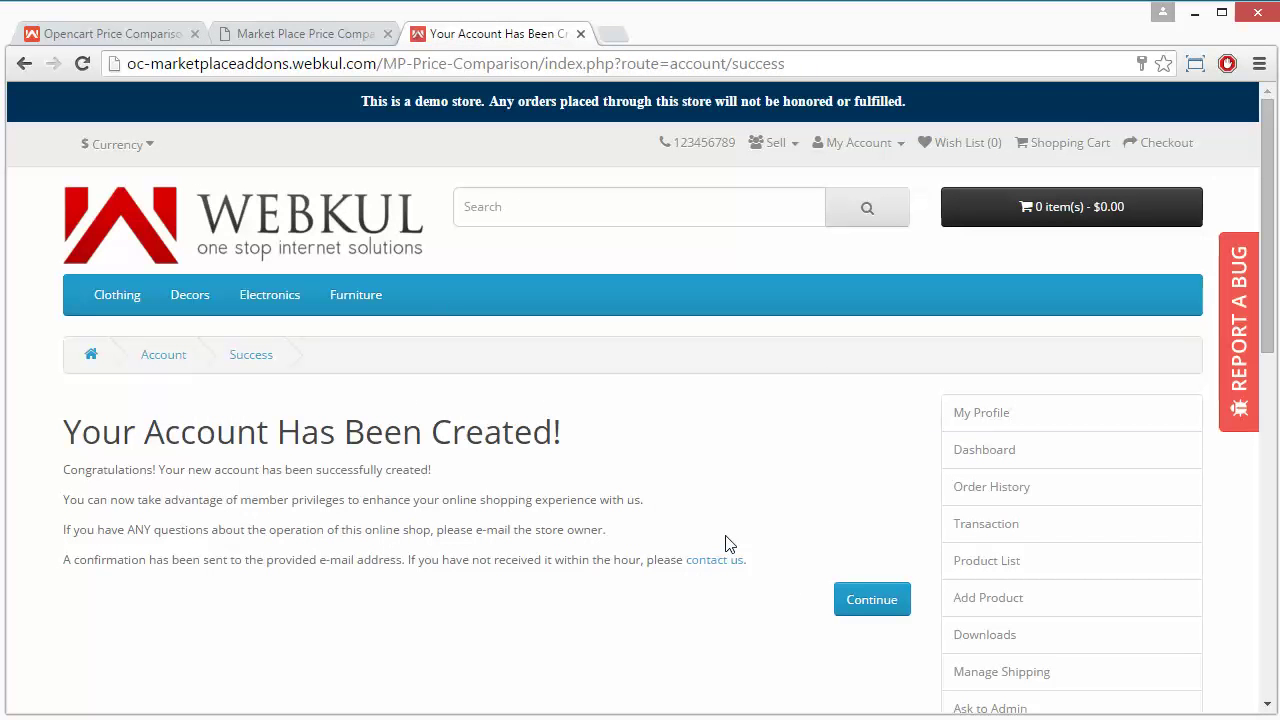
click(862, 607)
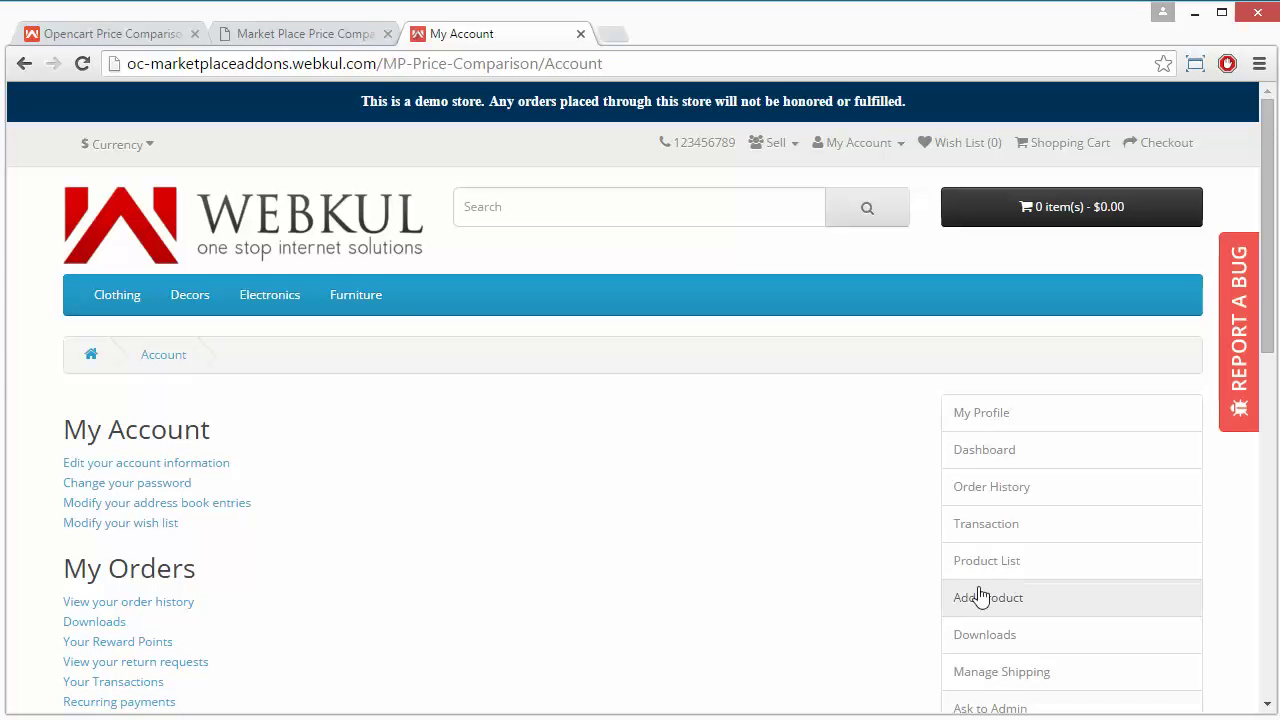
scroll(846, 598, down, 1)
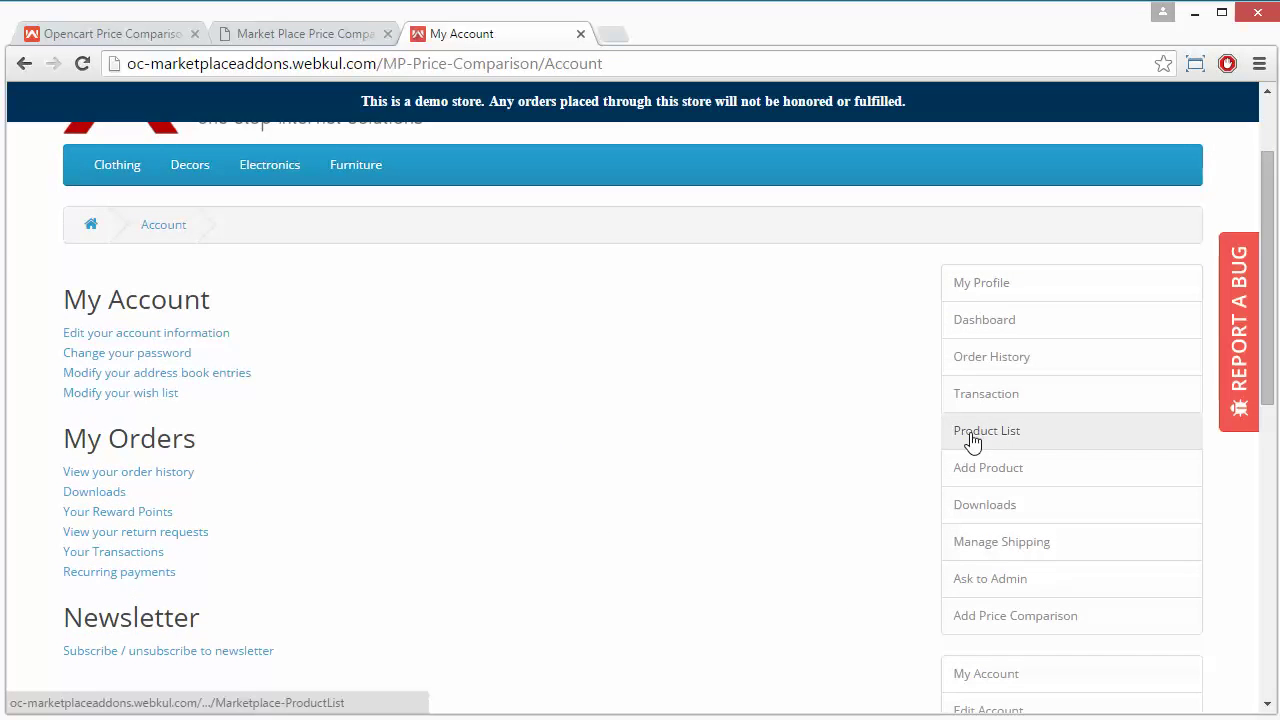
click(972, 440)
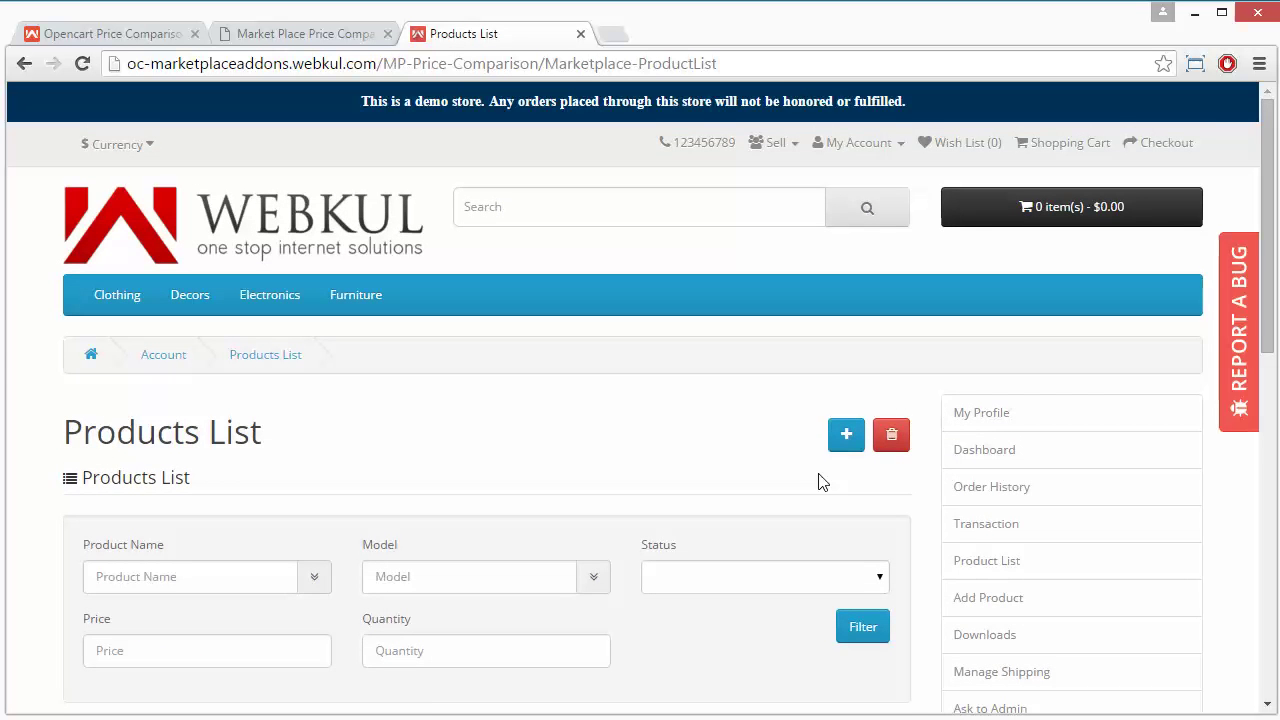
scroll(889, 580, down, 4)
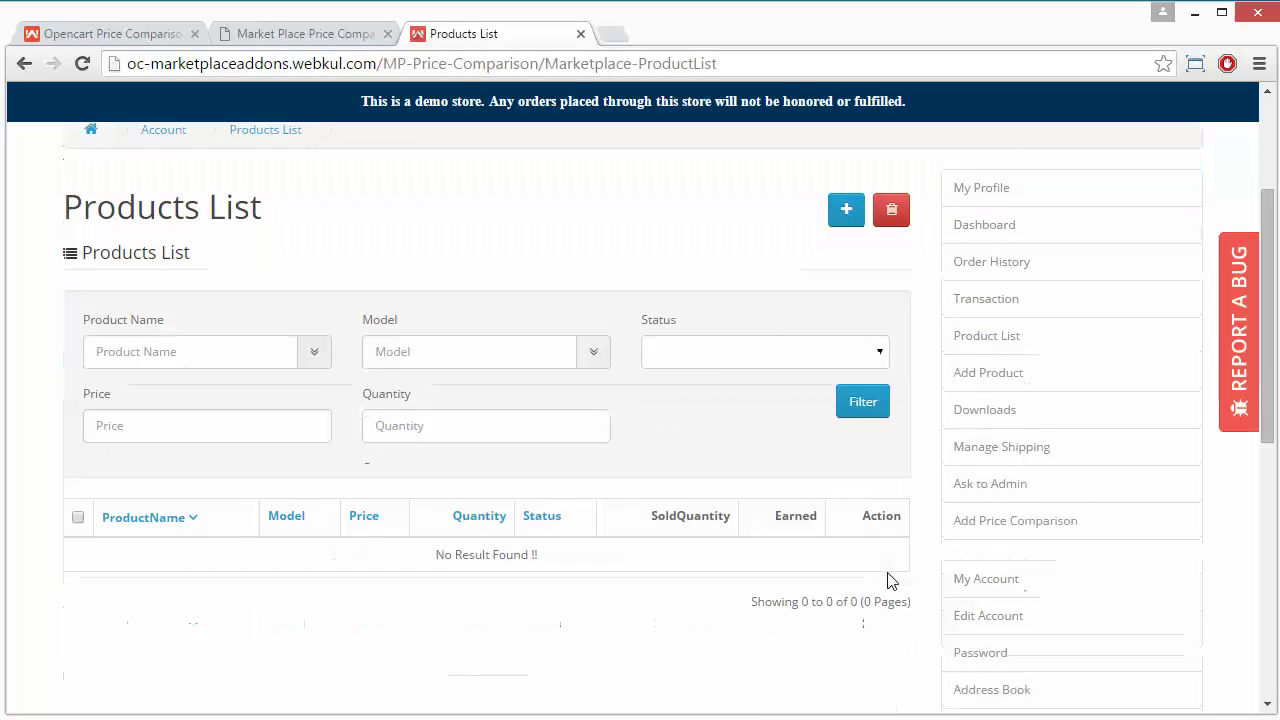
scroll(889, 580, up, 2)
scroll(889, 580, up, 1)
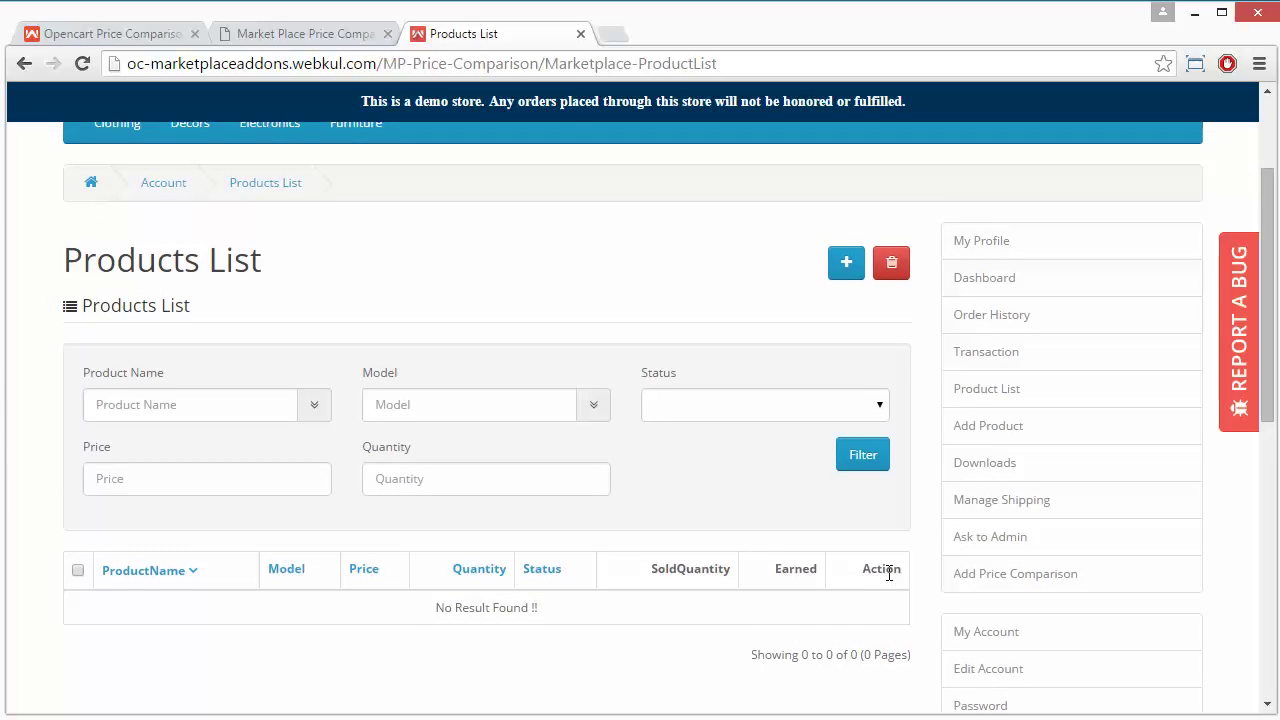
scroll(889, 580, down, 2)
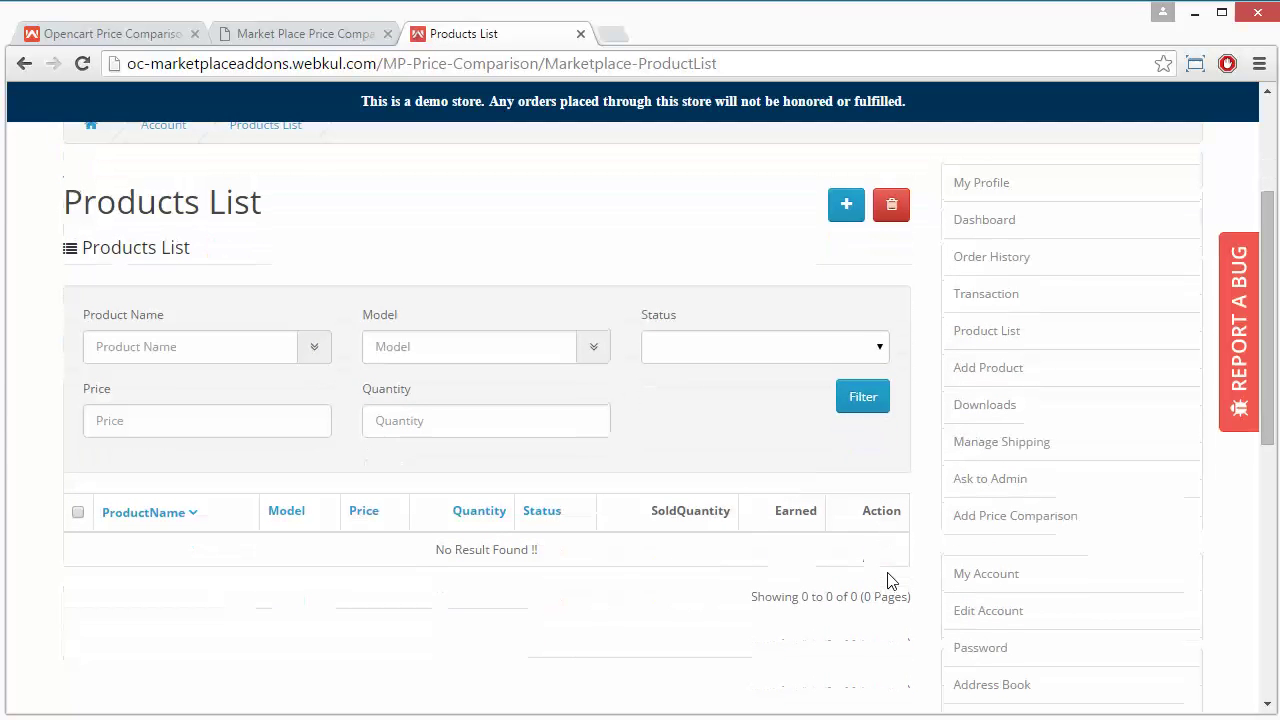
Start a new price comparison entry and choose the existing product Shoes-Demo - Smith-store
click(984, 532)
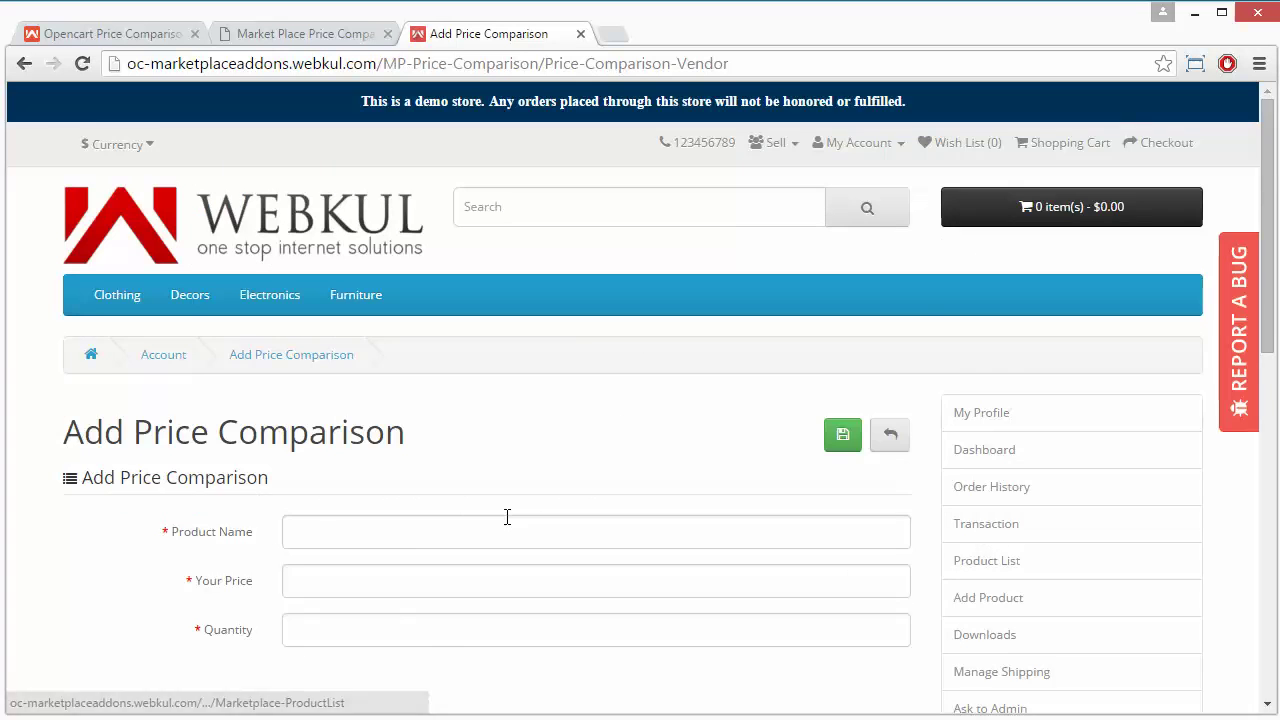
scroll(506, 517, down, 2)
click(300, 445)
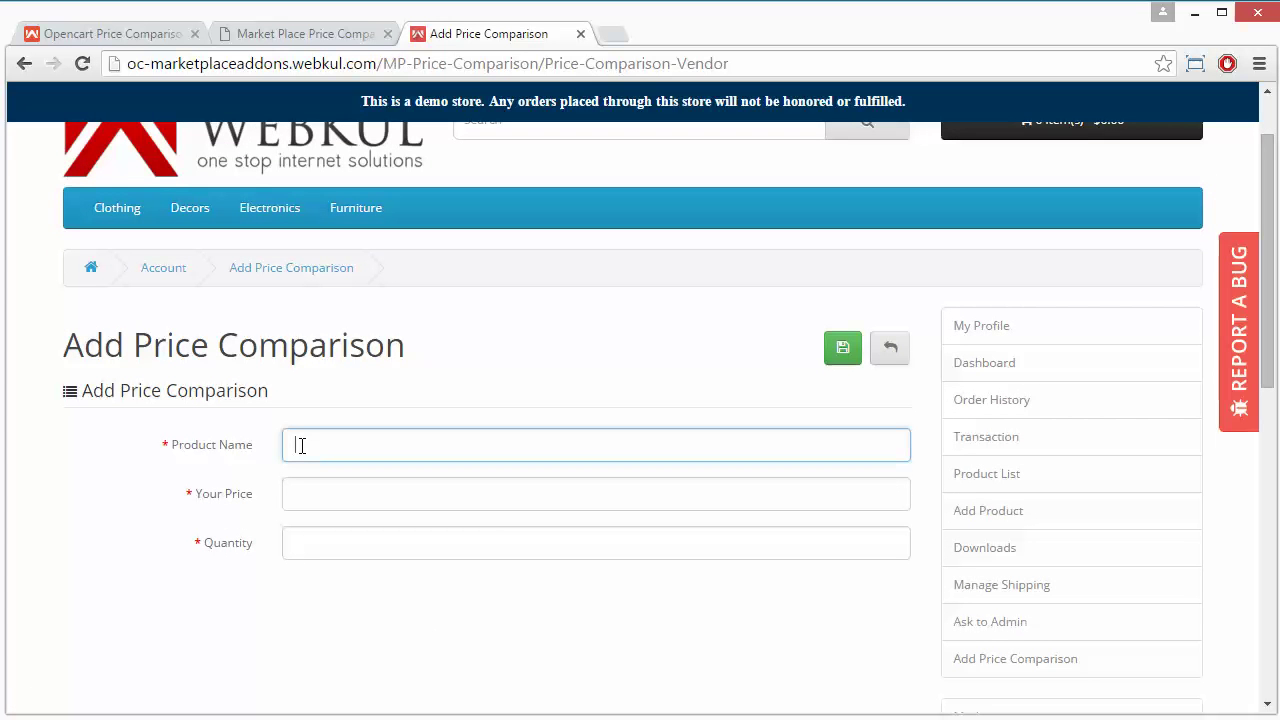
text(shoe)
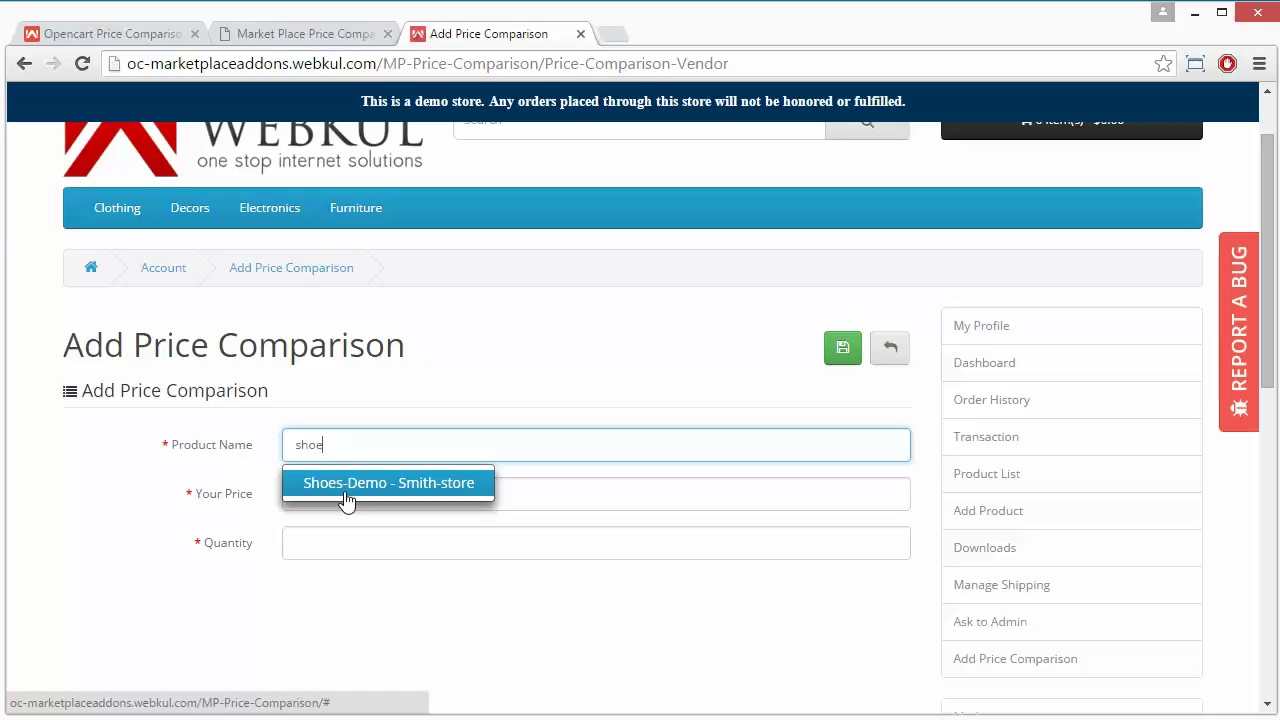
click(430, 495)
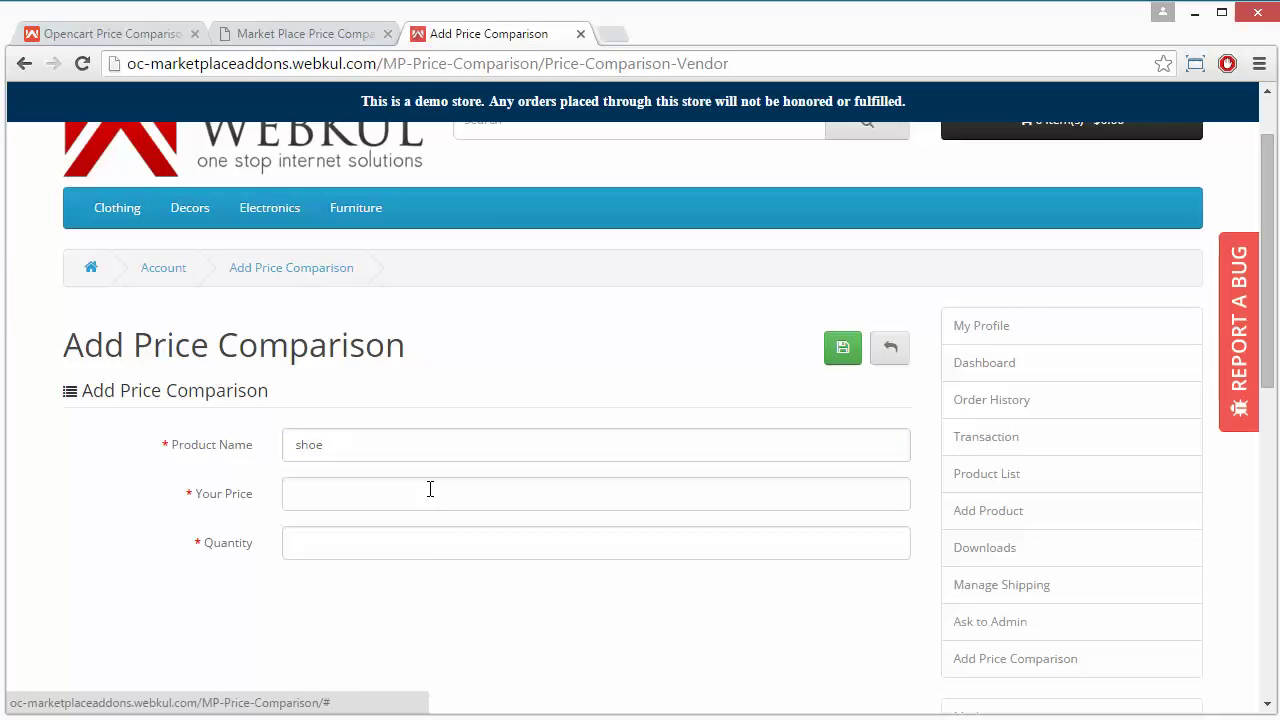
click(356, 494)
click(346, 437)
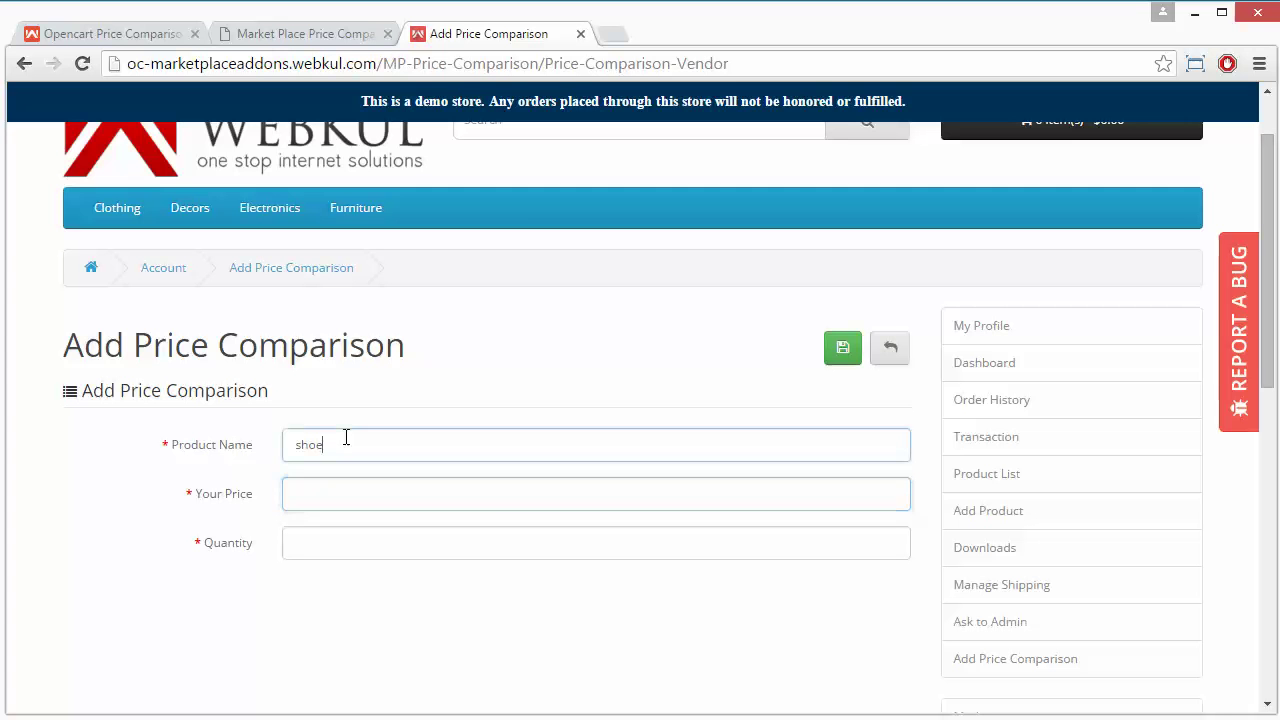
key(BackSpace)
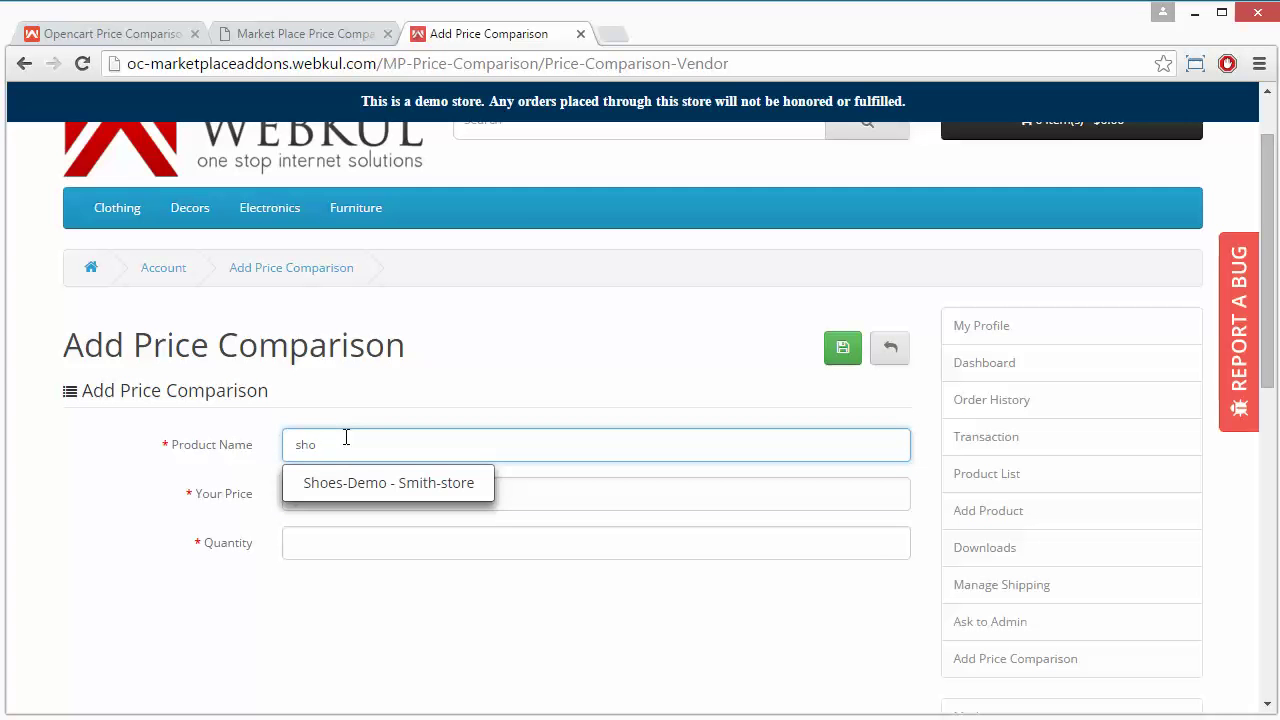
click(340, 488)
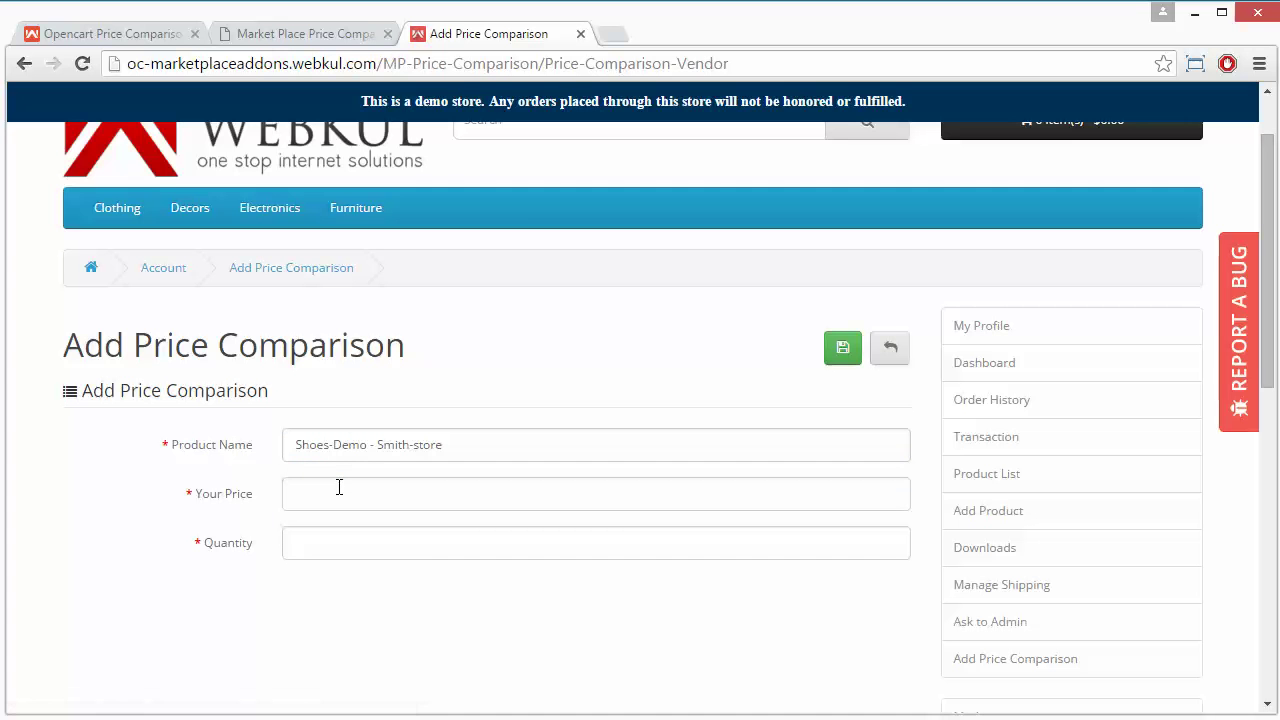
Set the seller's price to 50 and the quantity to 20, and save the price comparison entry
click(338, 487)
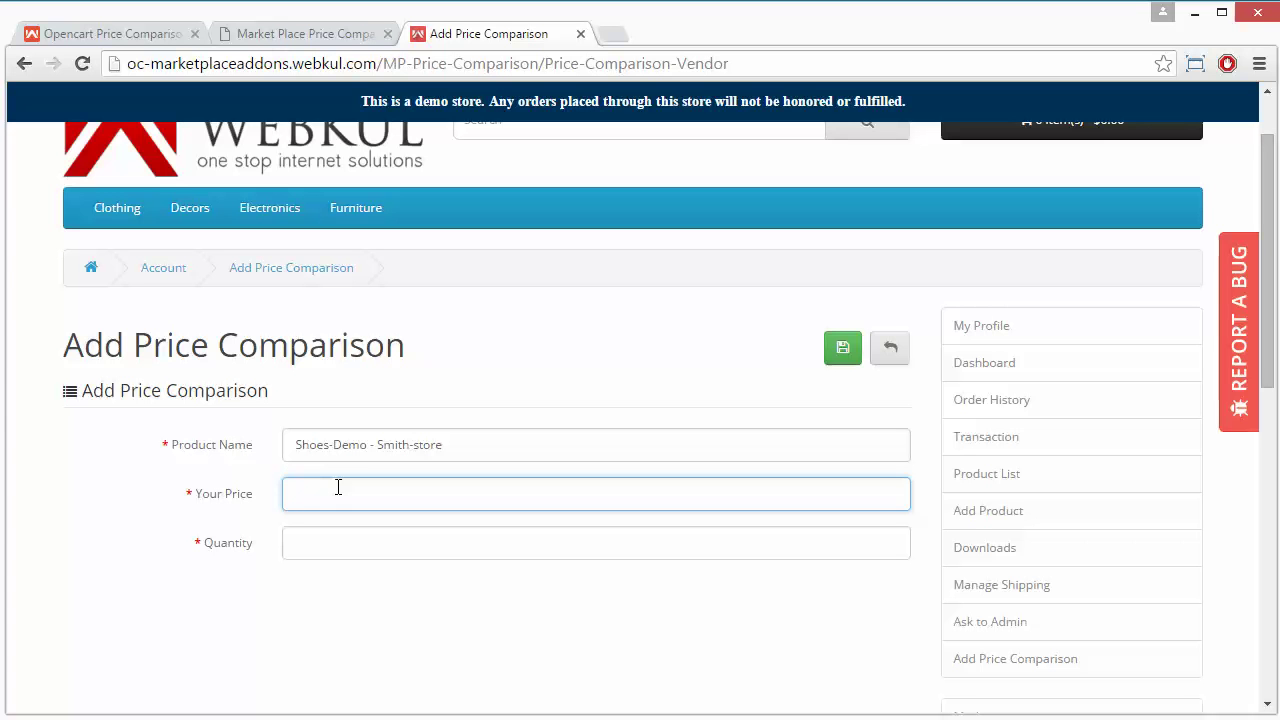
text(50)
click(297, 542)
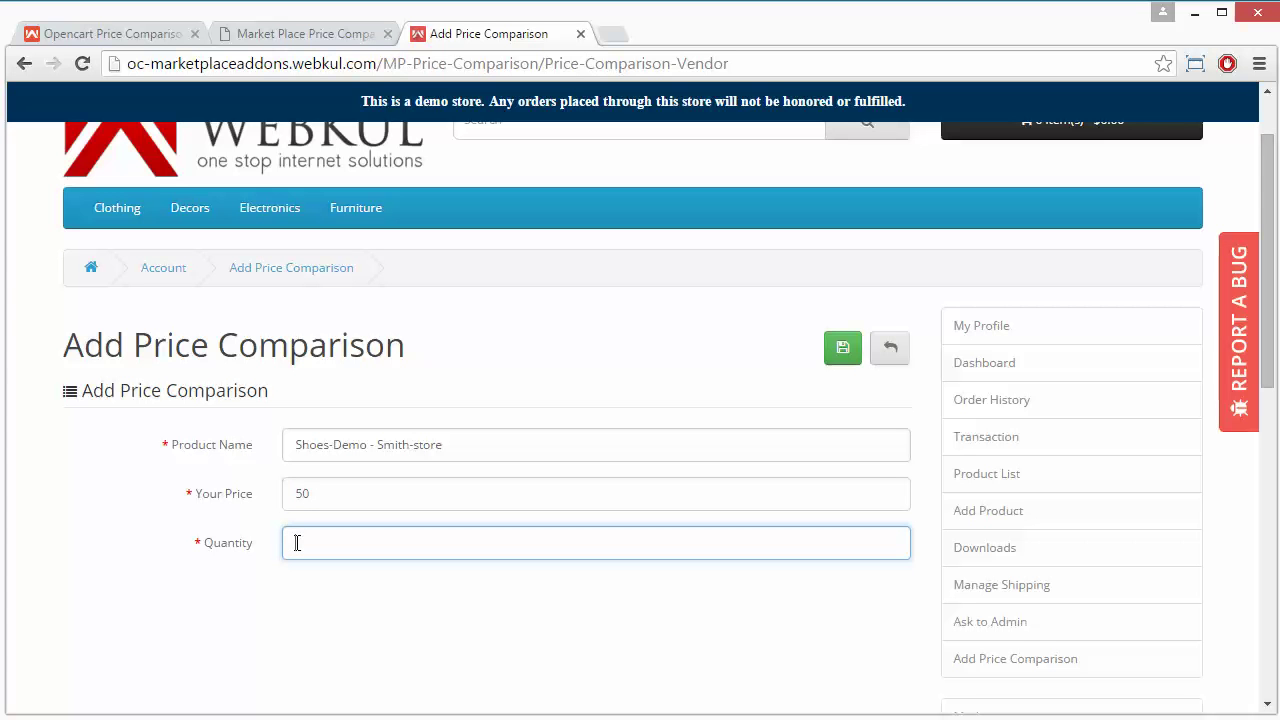
text(10)
key(BackSpace)
key(BackSpace)
text(20)
click(843, 362)
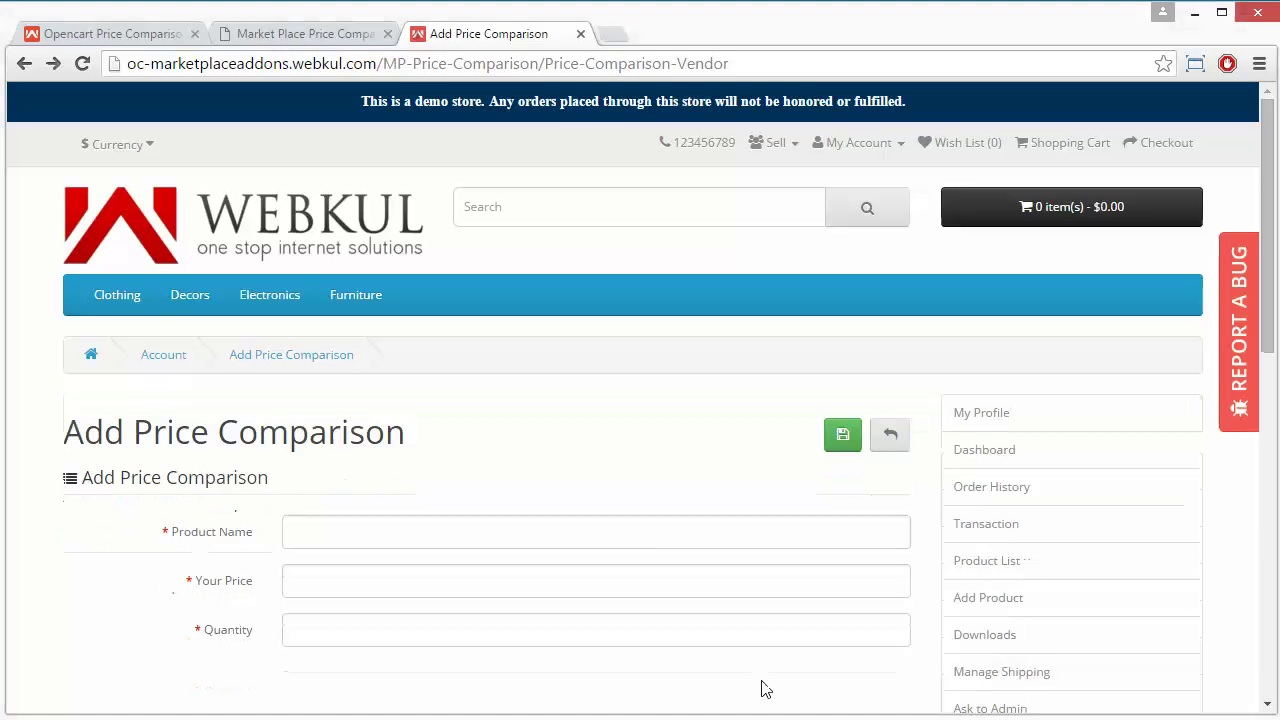
Open the seller's product list and check the price, quantity and status of the Shoes-Demo product
click(995, 615)
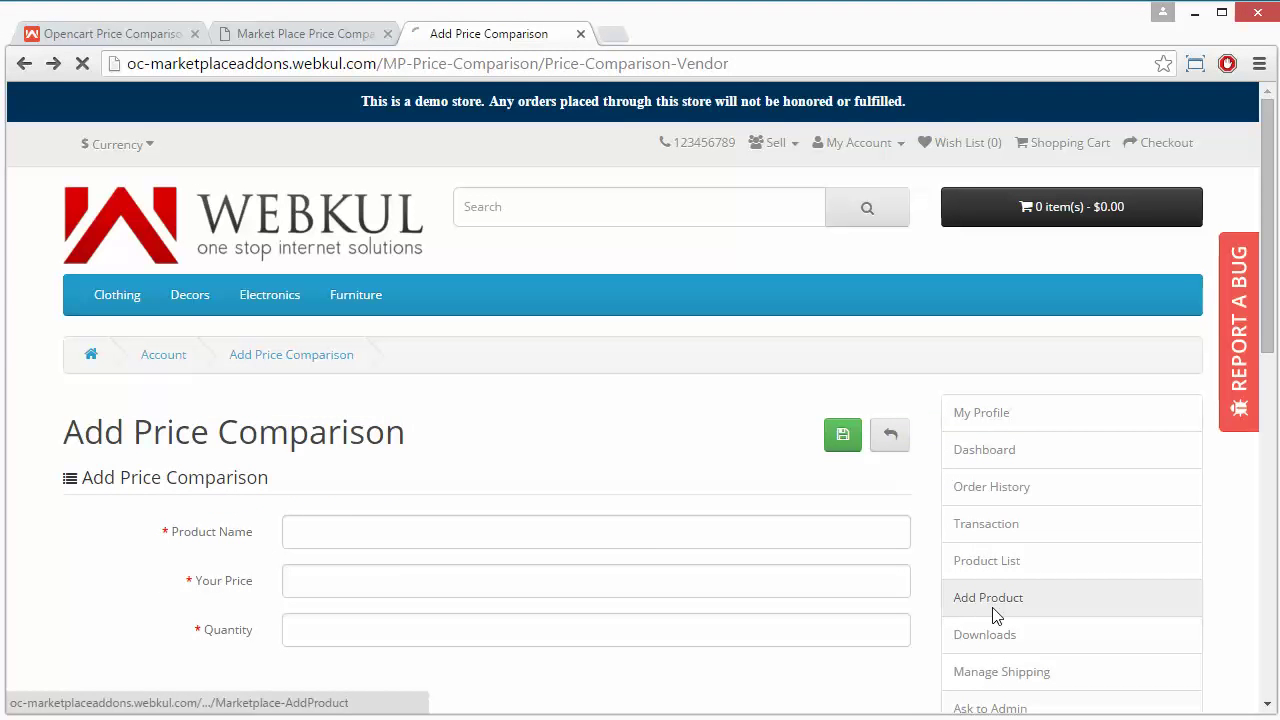
click(997, 563)
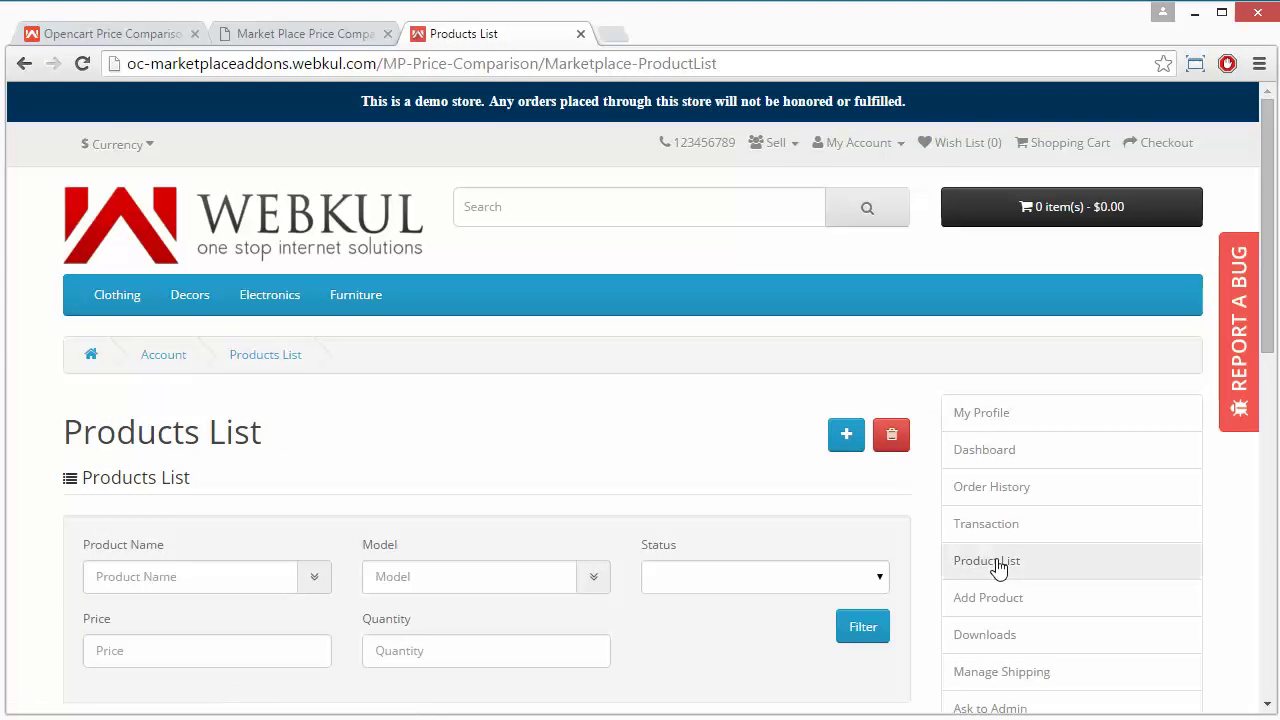
scroll(480, 549, down, 6)
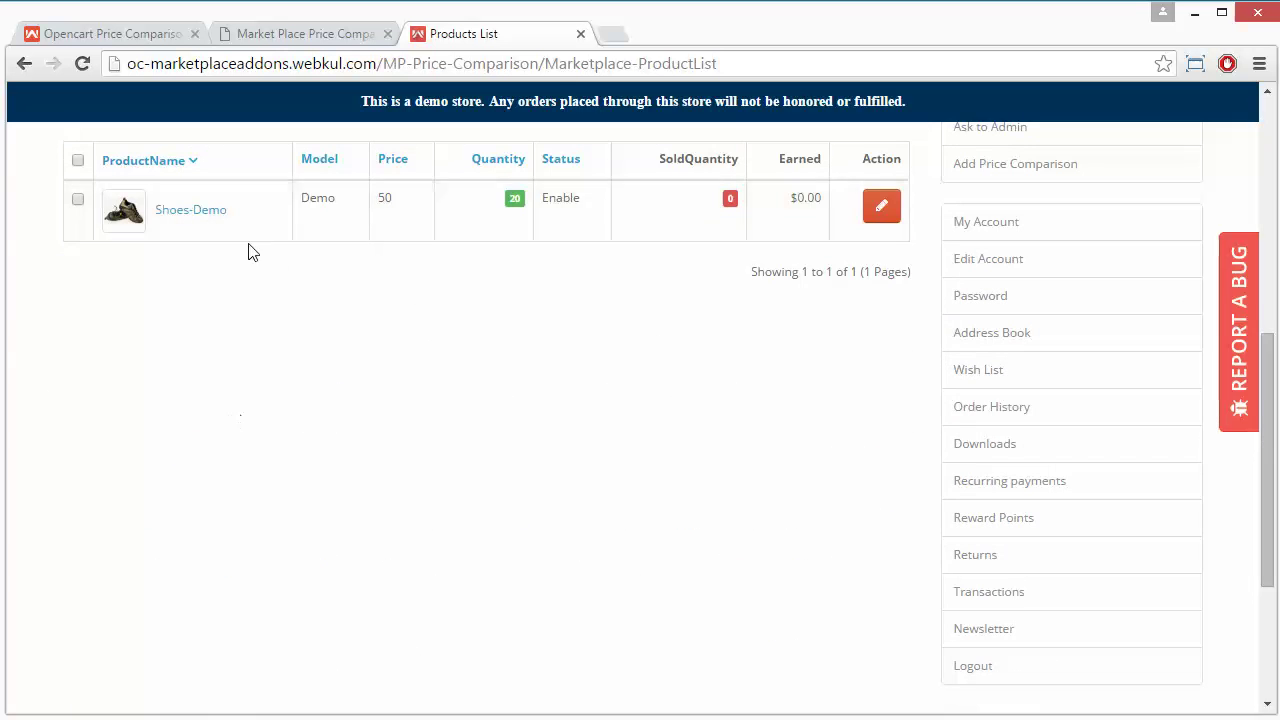
scroll(815, 326, up, 5)
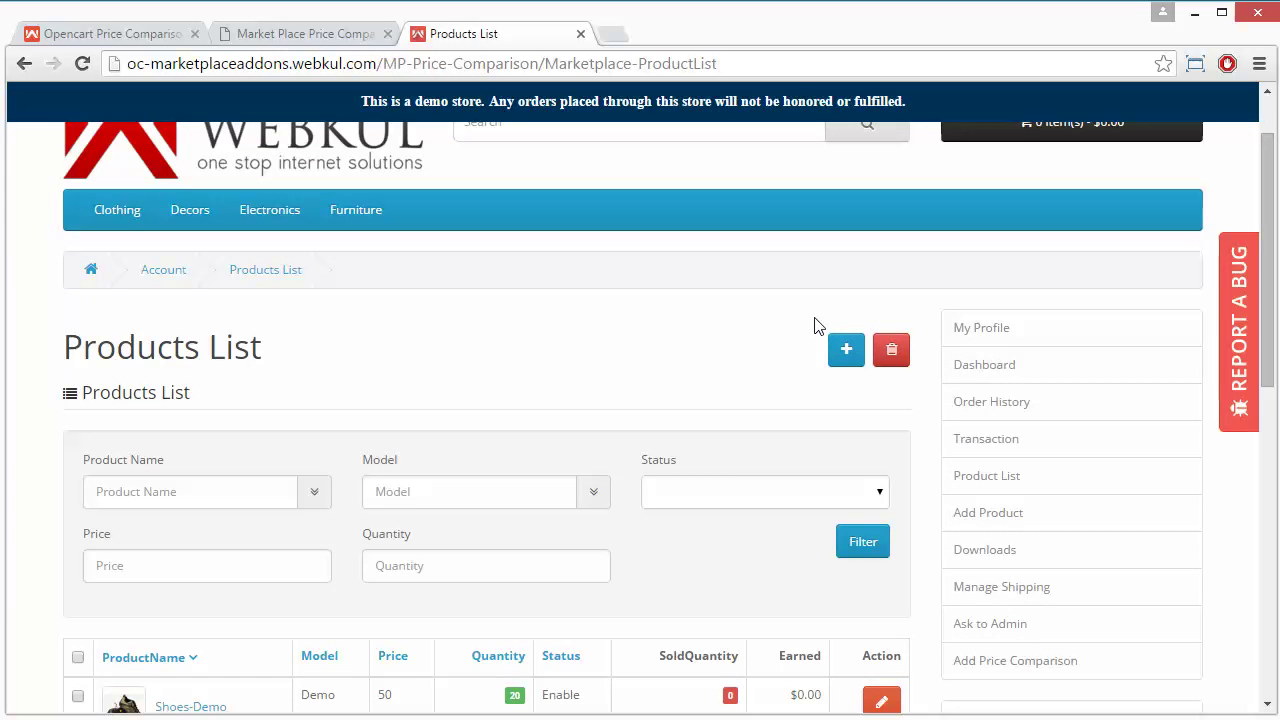
scroll(735, 447, down, 3)
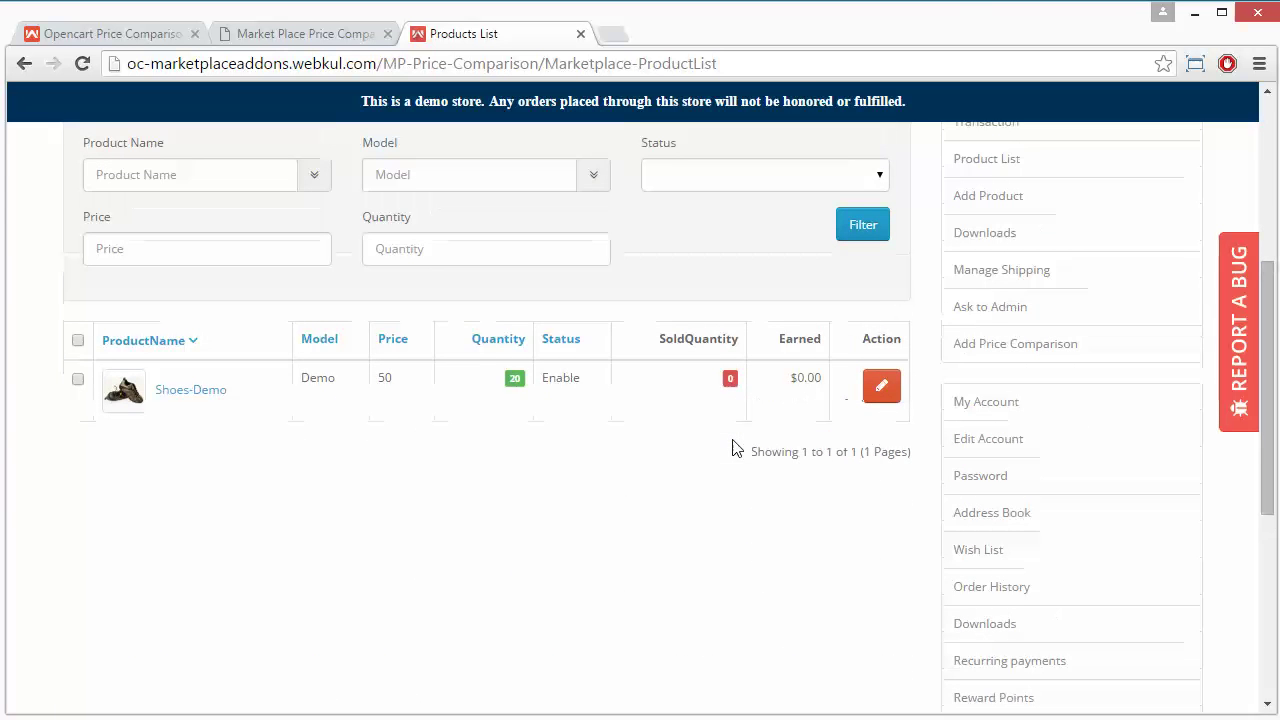
Start another price comparison entry and choose the existing product Camera-Demo - John-store
click(1027, 368)
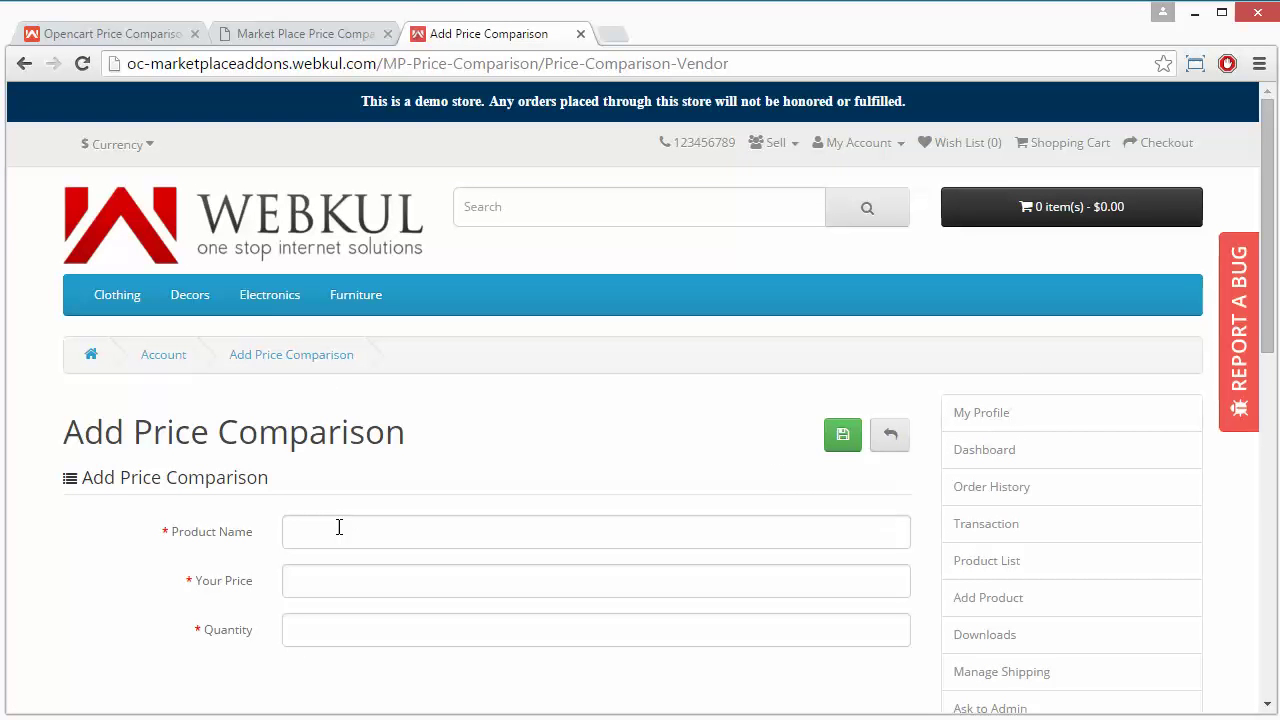
click(339, 527)
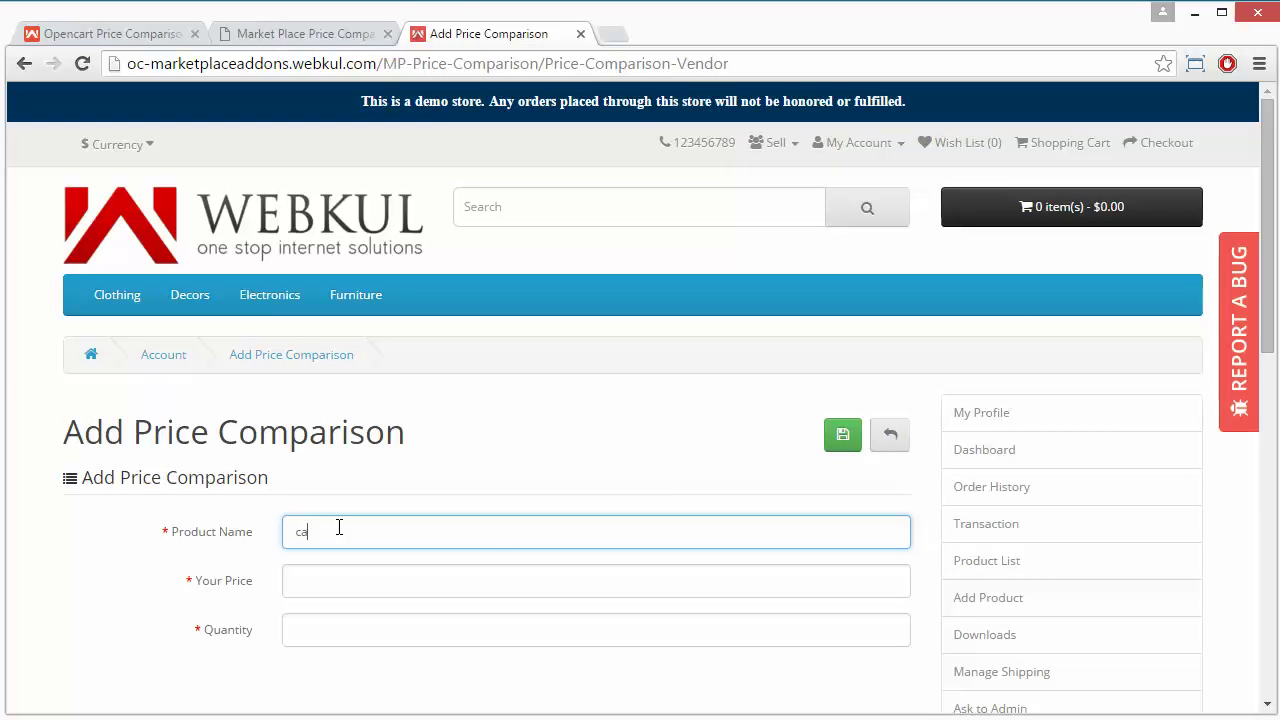
text(camera)
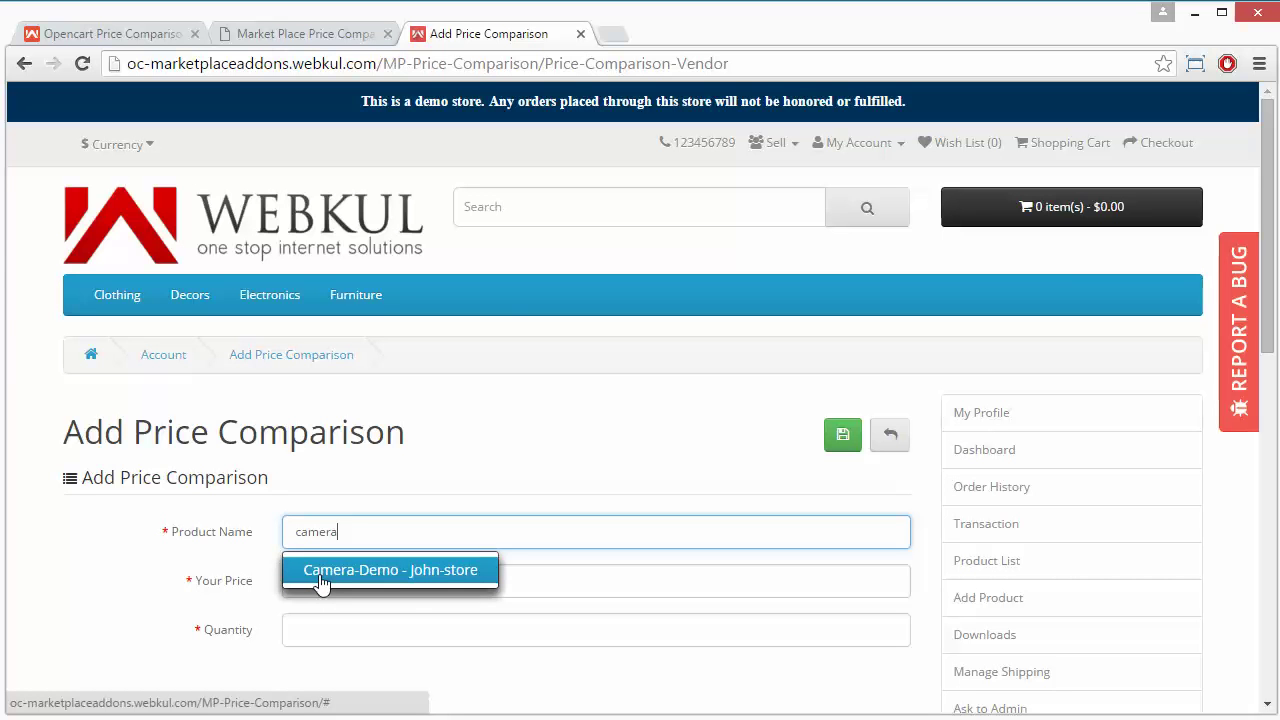
click(320, 572)
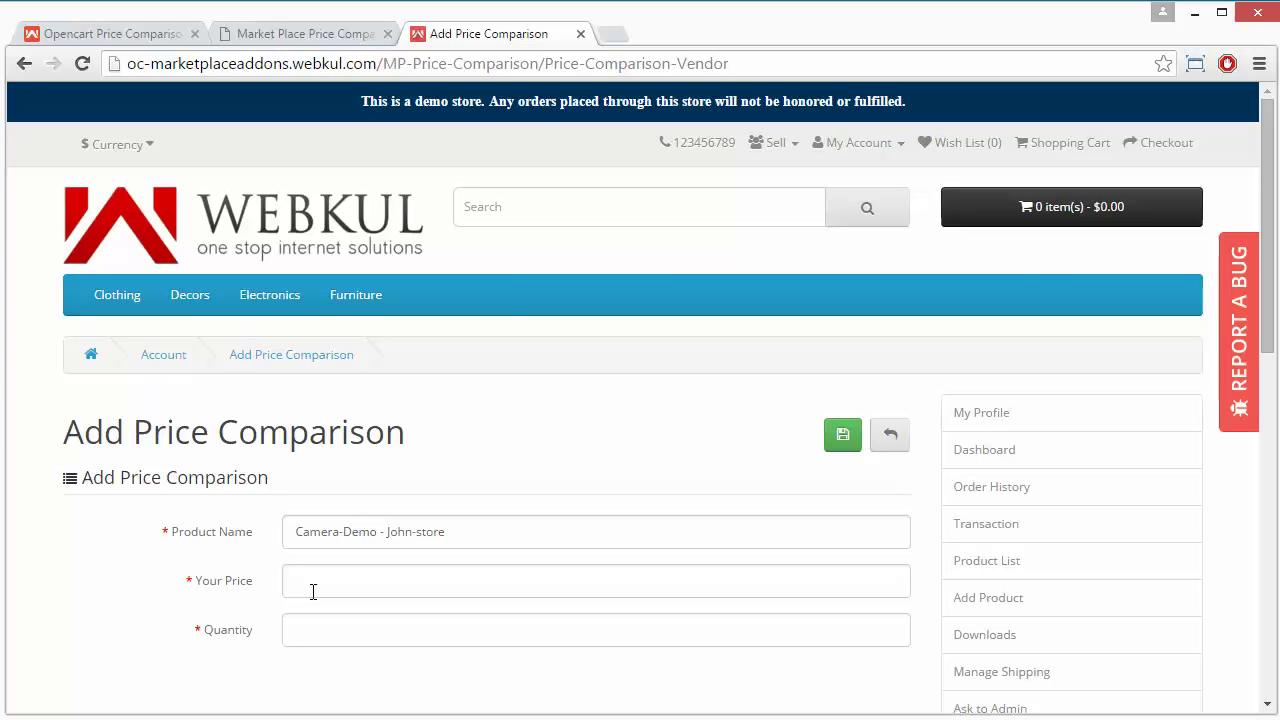
Set the seller's price for the camera to 100 and the quantity to 50, and save the entry
click(313, 591)
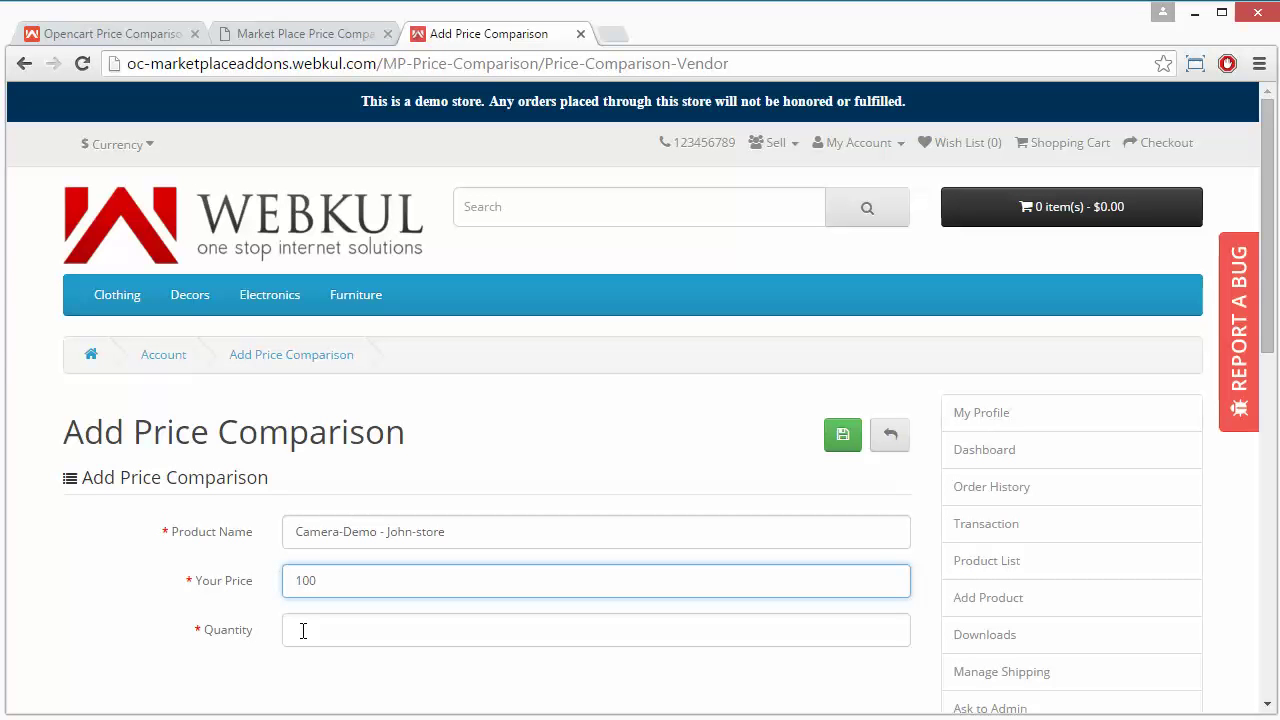
click(303, 631)
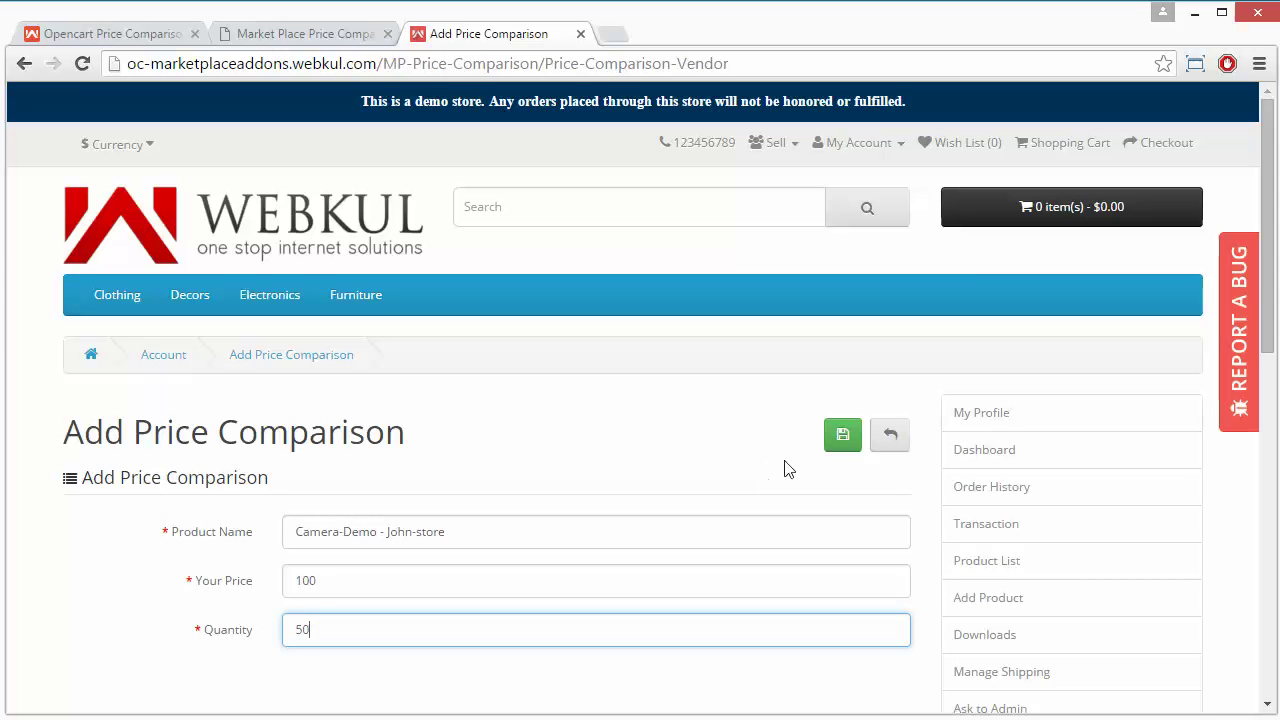
click(842, 445)
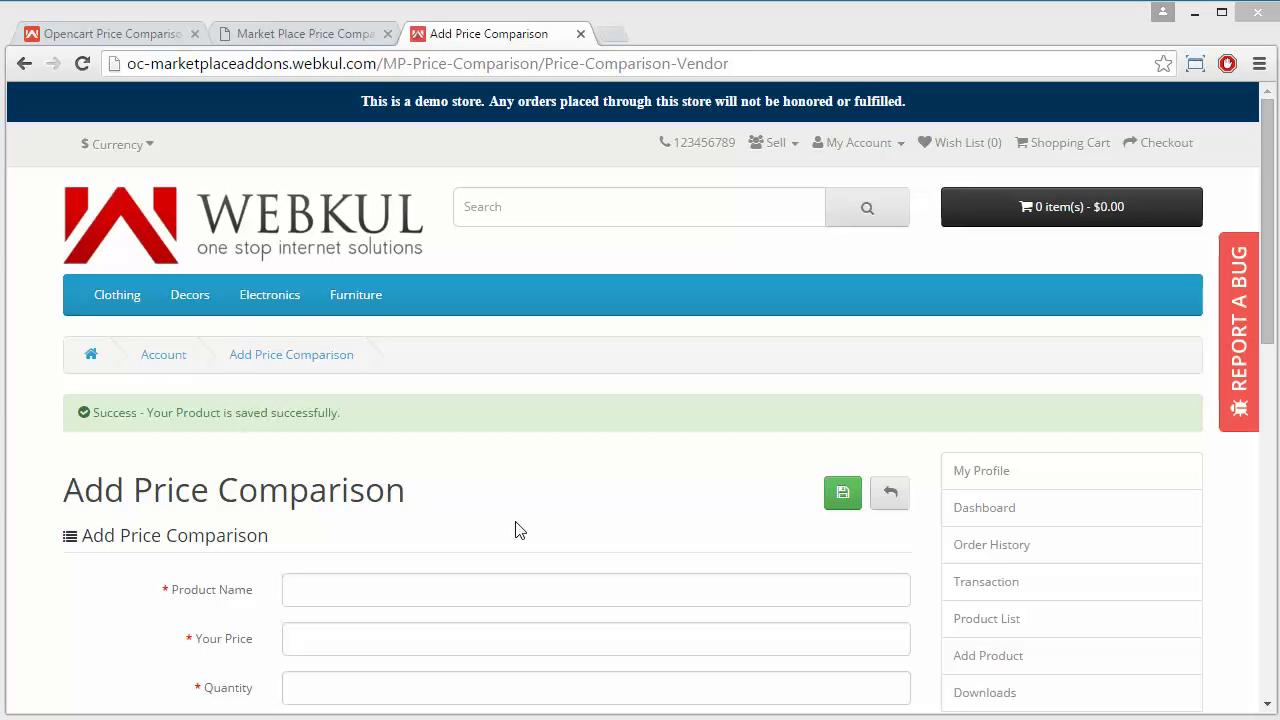
scroll(518, 530, down, 5)
scroll(518, 530, up, 5)
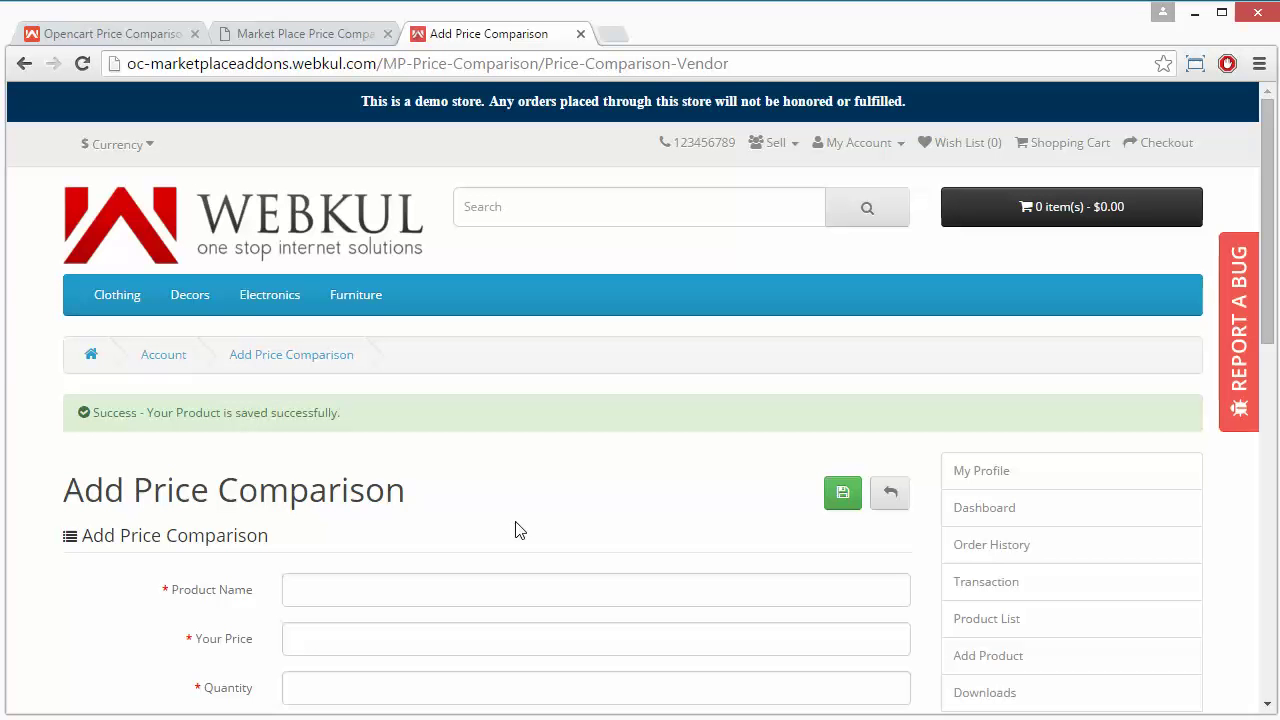
Browse the Shoes category under Clothing and open the Shoes-Demo product page
mouse_move(269, 315)
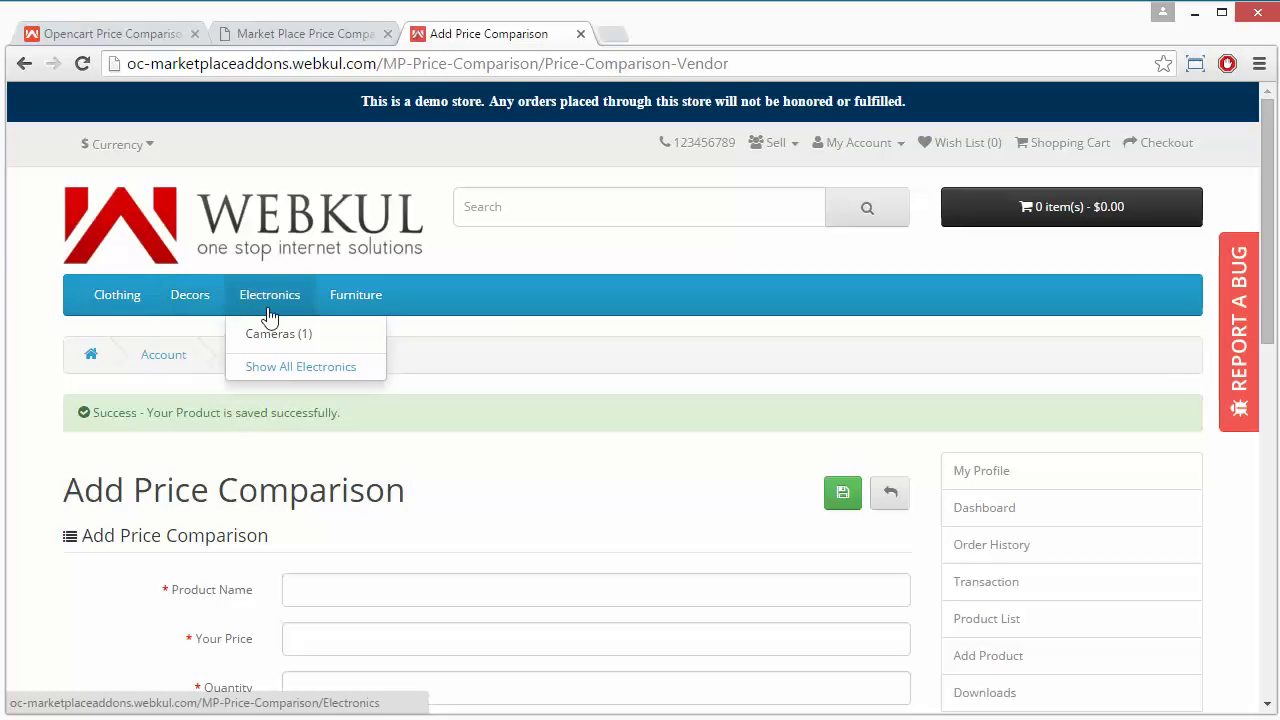
mouse_move(106, 298)
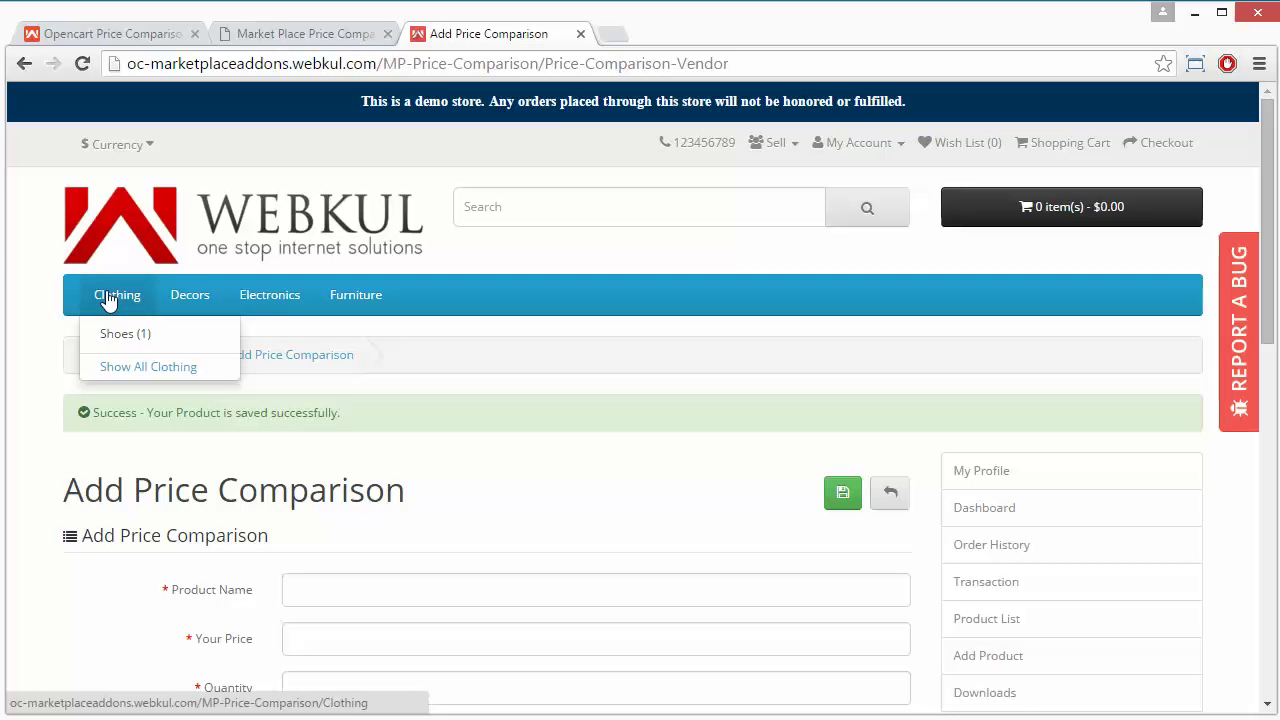
click(128, 348)
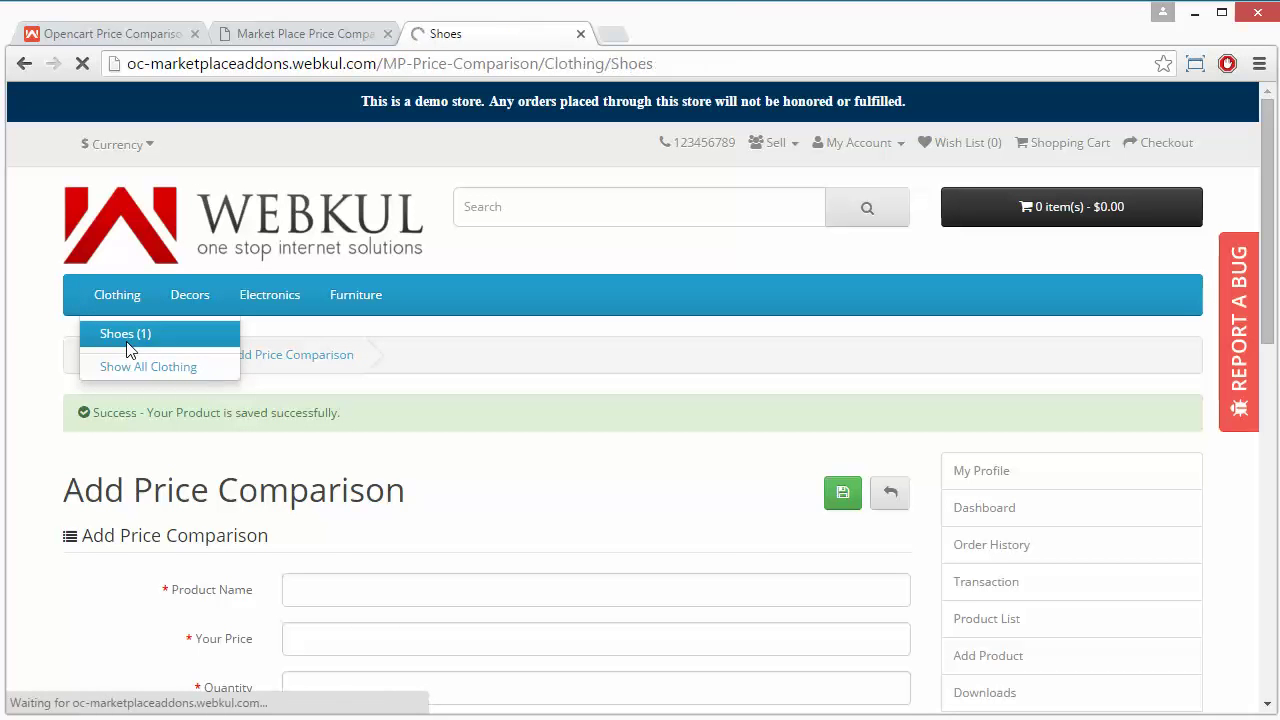
scroll(629, 464, down, 4)
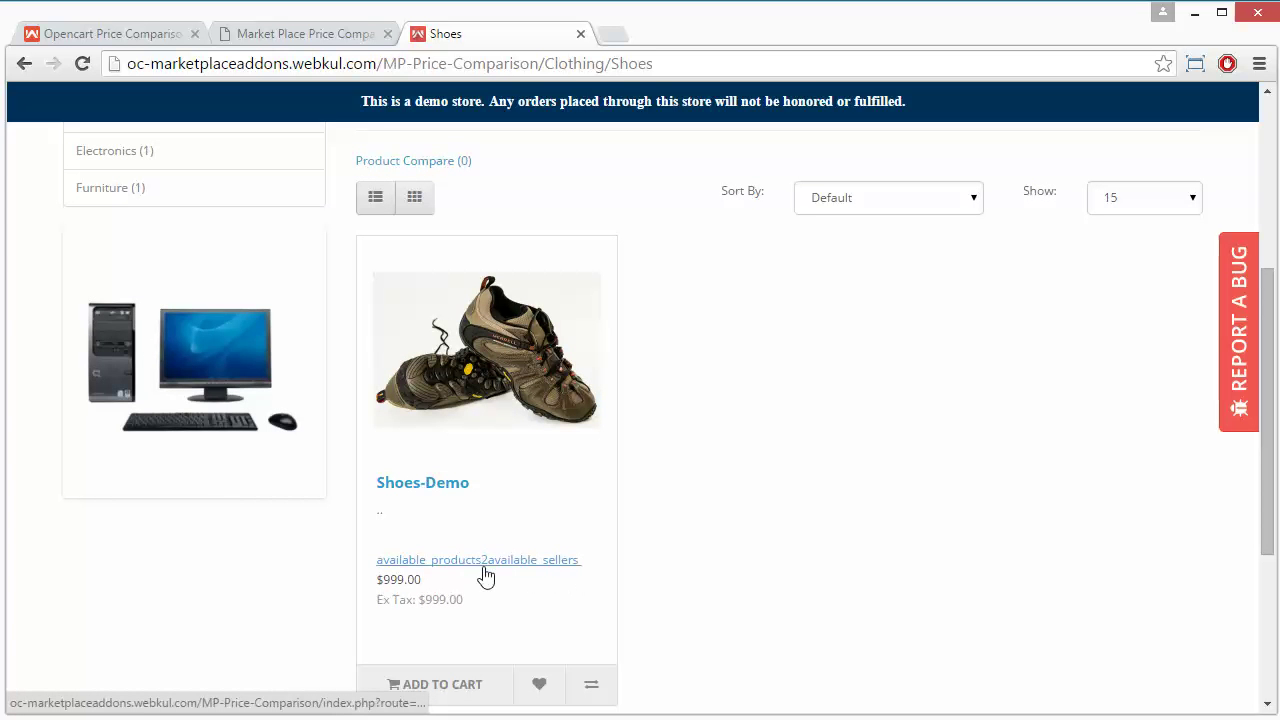
click(502, 358)
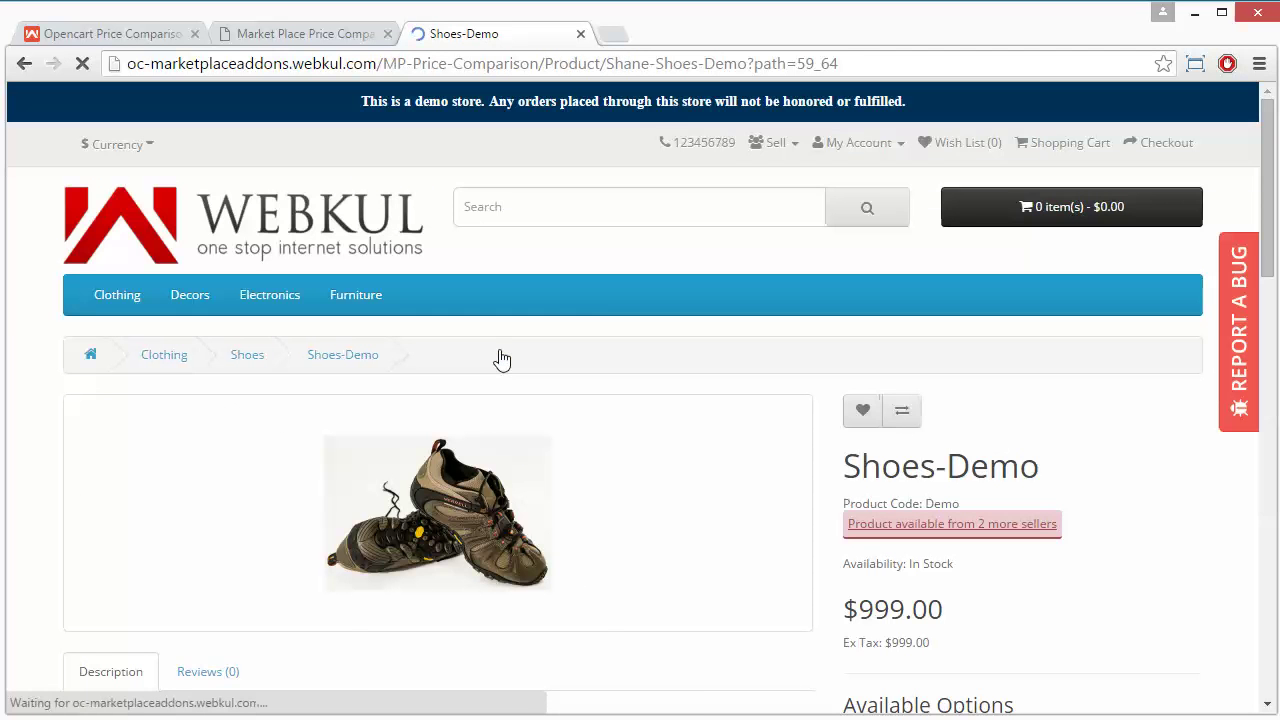
Examine the prices and available quantities offered by other sellers for Shoes-Demo, and compare them with the main product price
scroll(851, 555, down, 1)
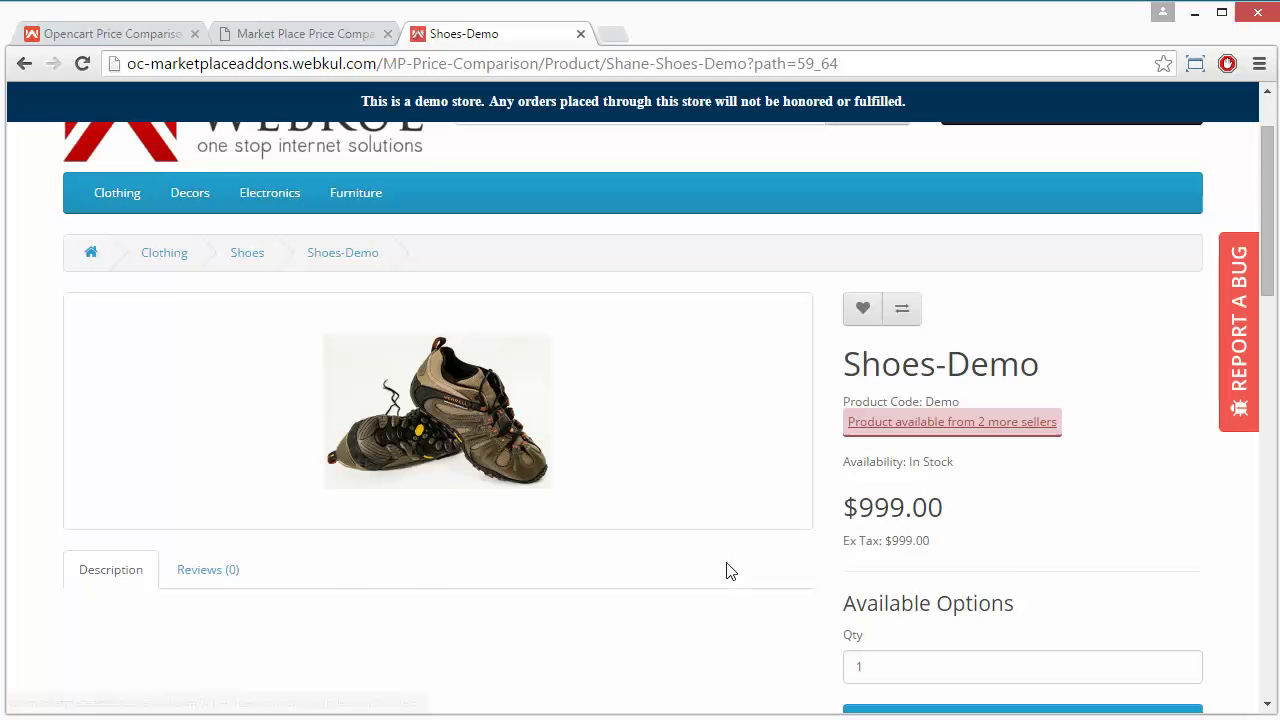
scroll(727, 564, down, 6)
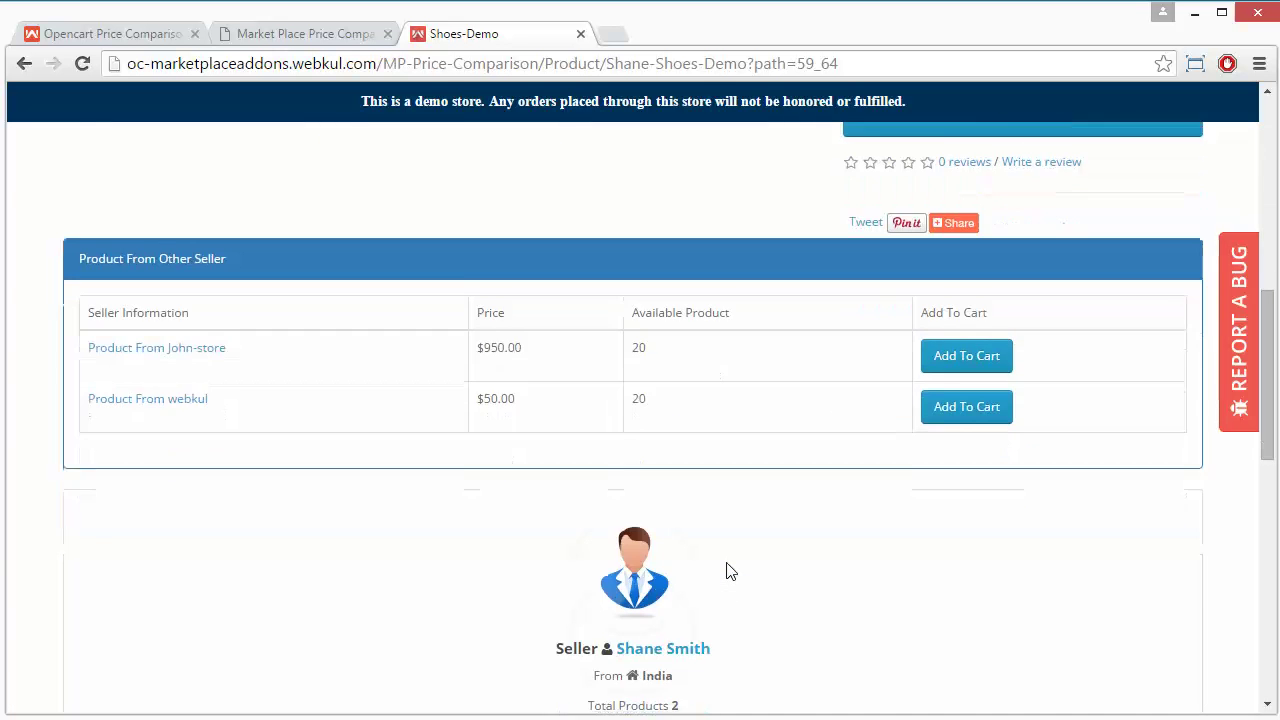
scroll(727, 571, up, 1)
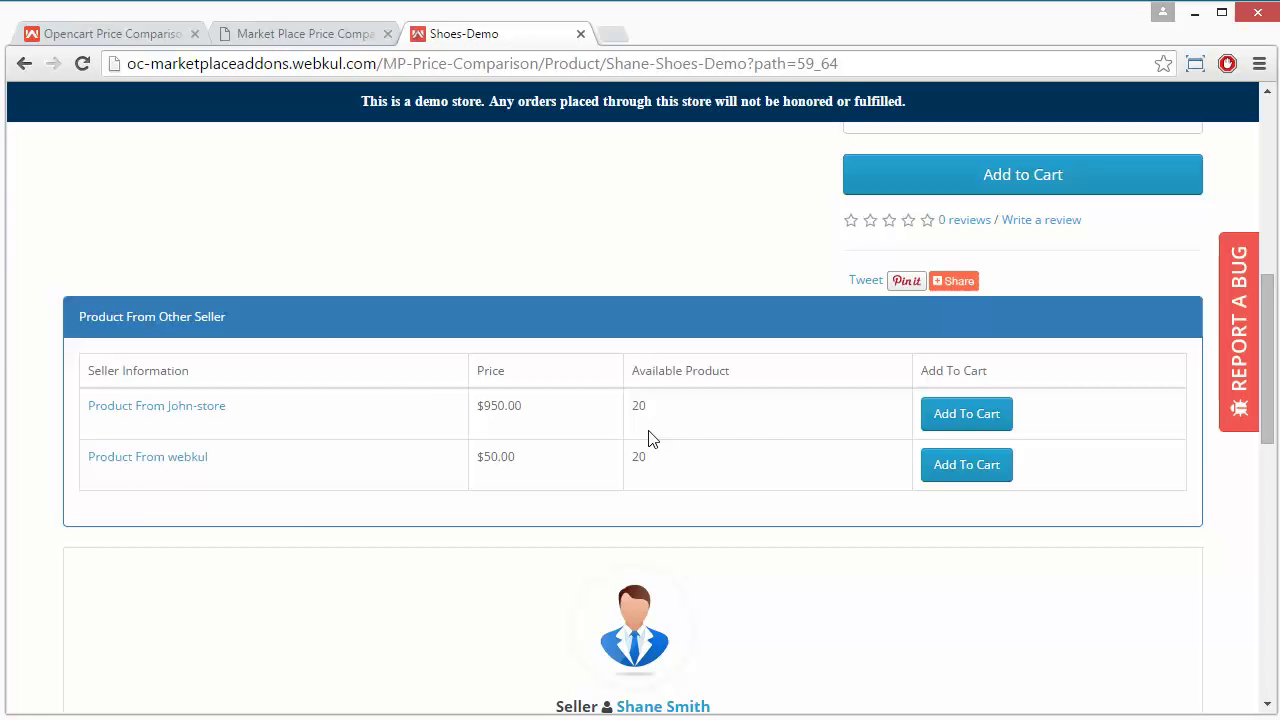
click(976, 422)
scroll(725, 437, up, 7)
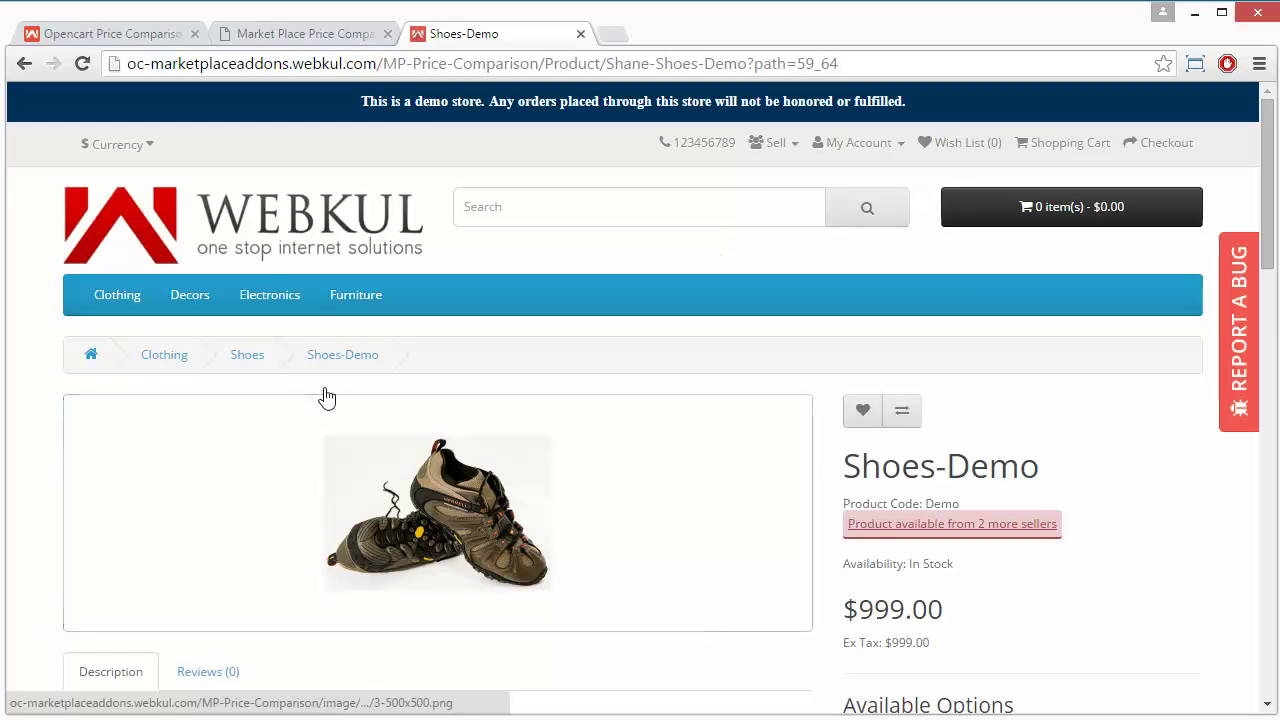
scroll(688, 557, down, 3)
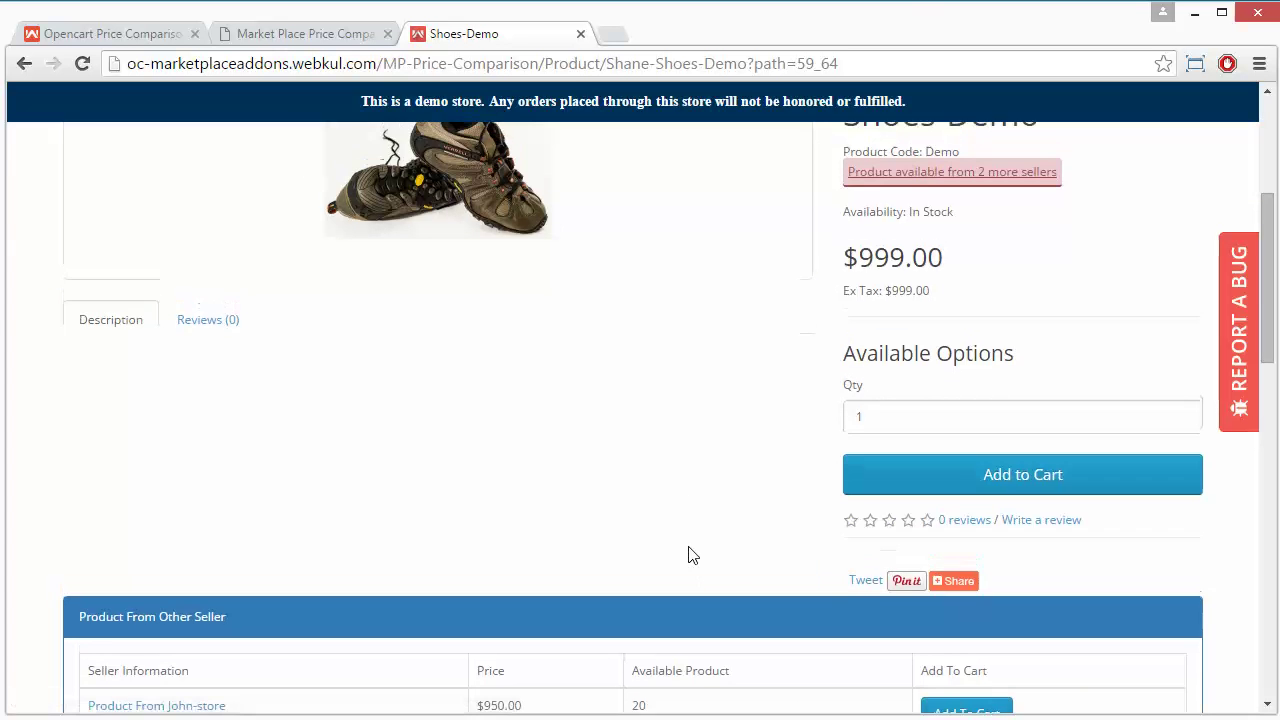
scroll(688, 557, down, 3)
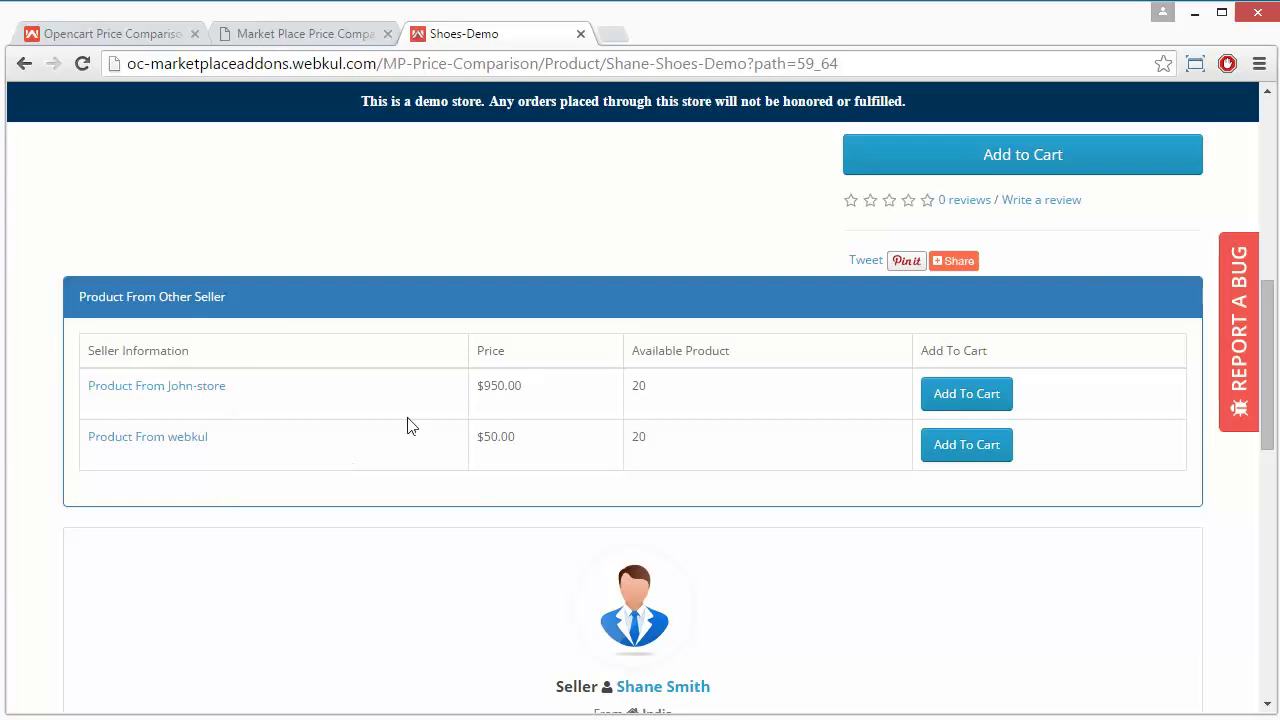
mouse_move(955, 260)
Browse the Cameras category under Electronics and open the Camera-Demo product page
scroll(800, 489, up, 7)
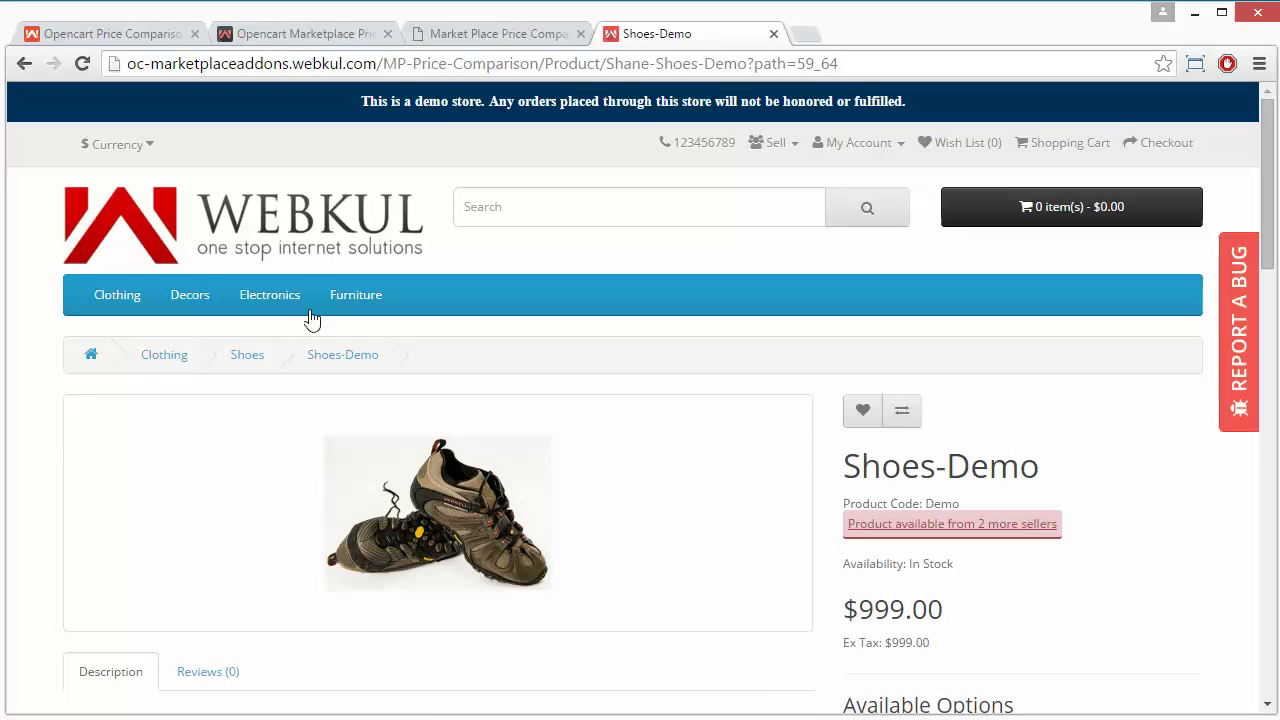
mouse_move(271, 303)
click(278, 340)
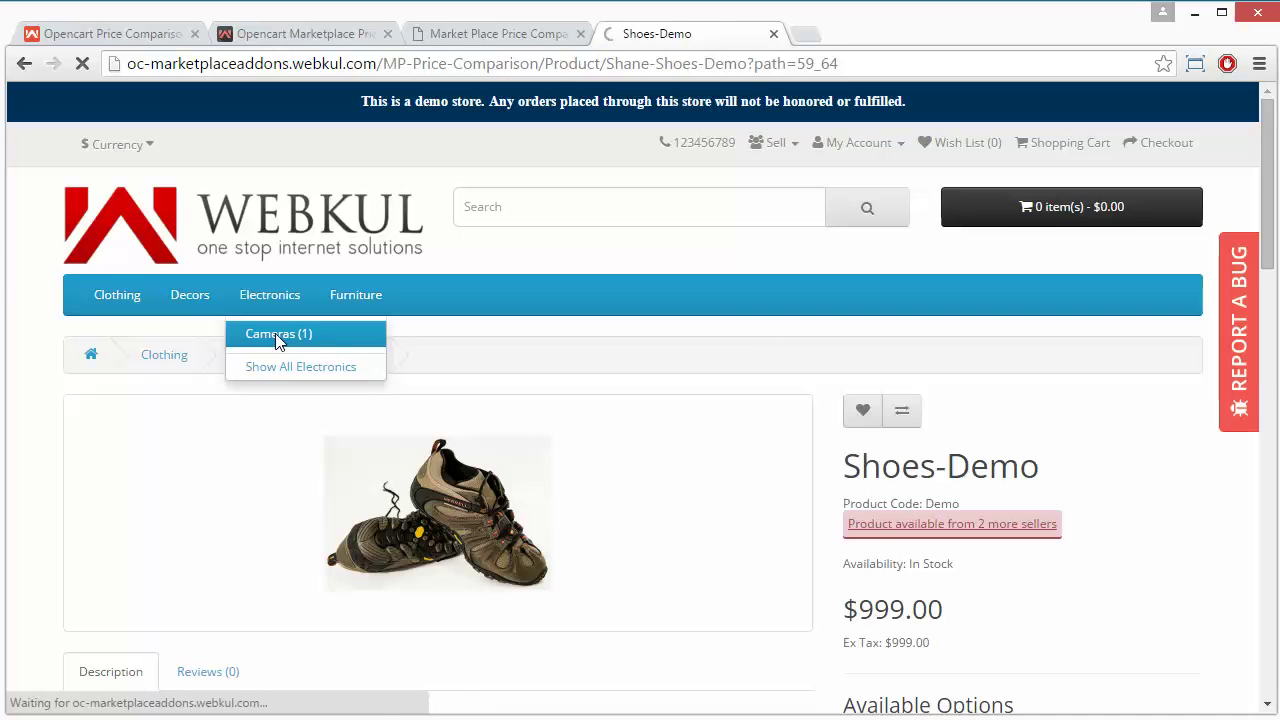
scroll(578, 543, down, 5)
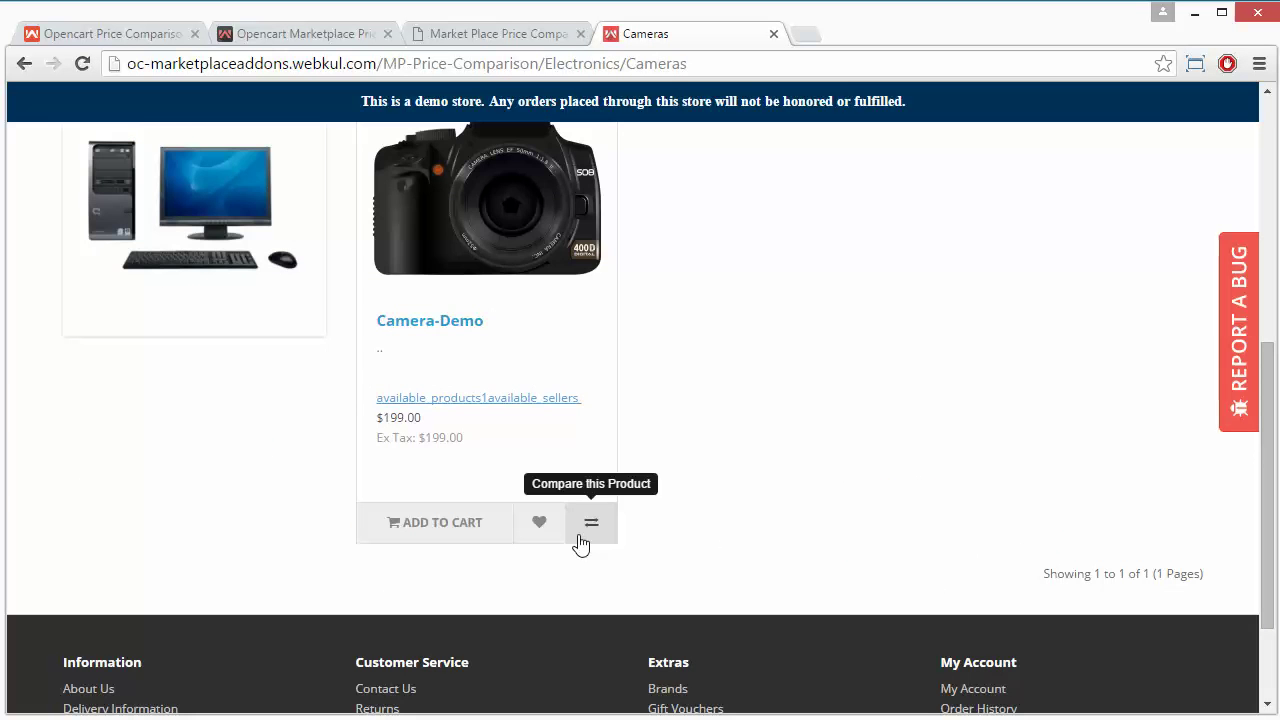
click(533, 243)
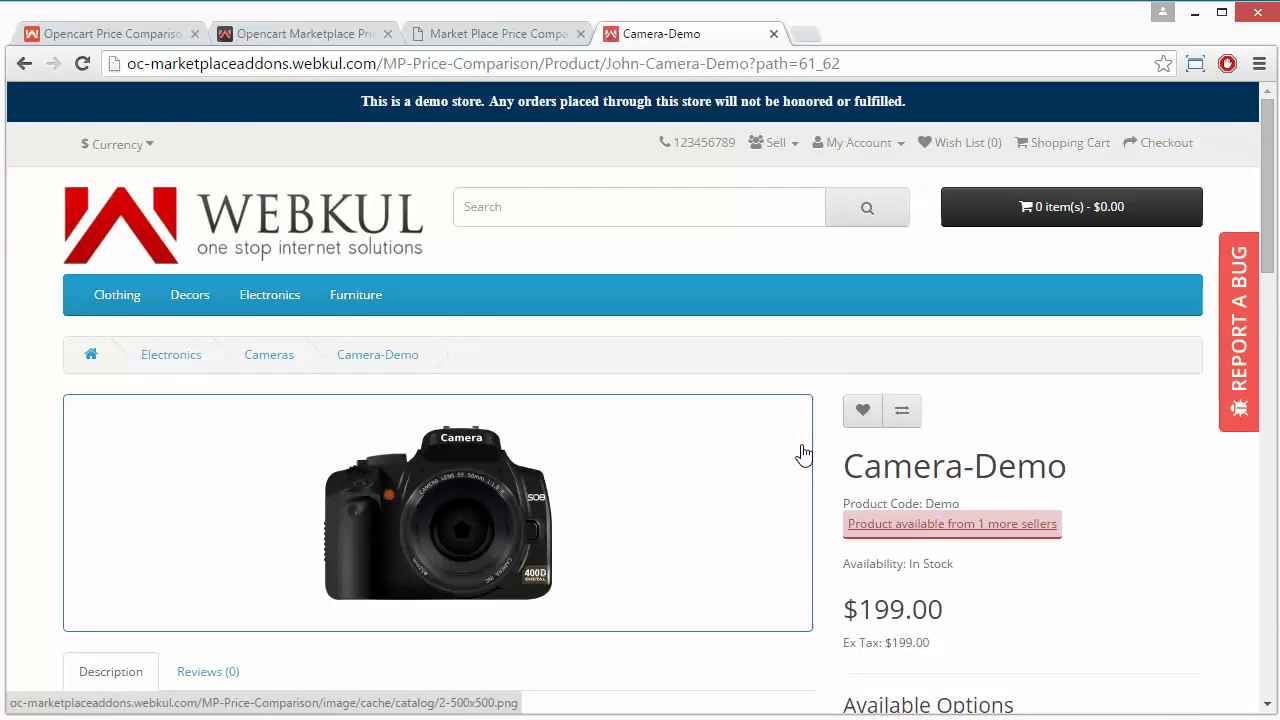
Compare the other seller's offer for Camera-Demo with the main price, and return to the Opencart Price Comparison Marketplace page on Webkul Store
scroll(803, 451, down, 2)
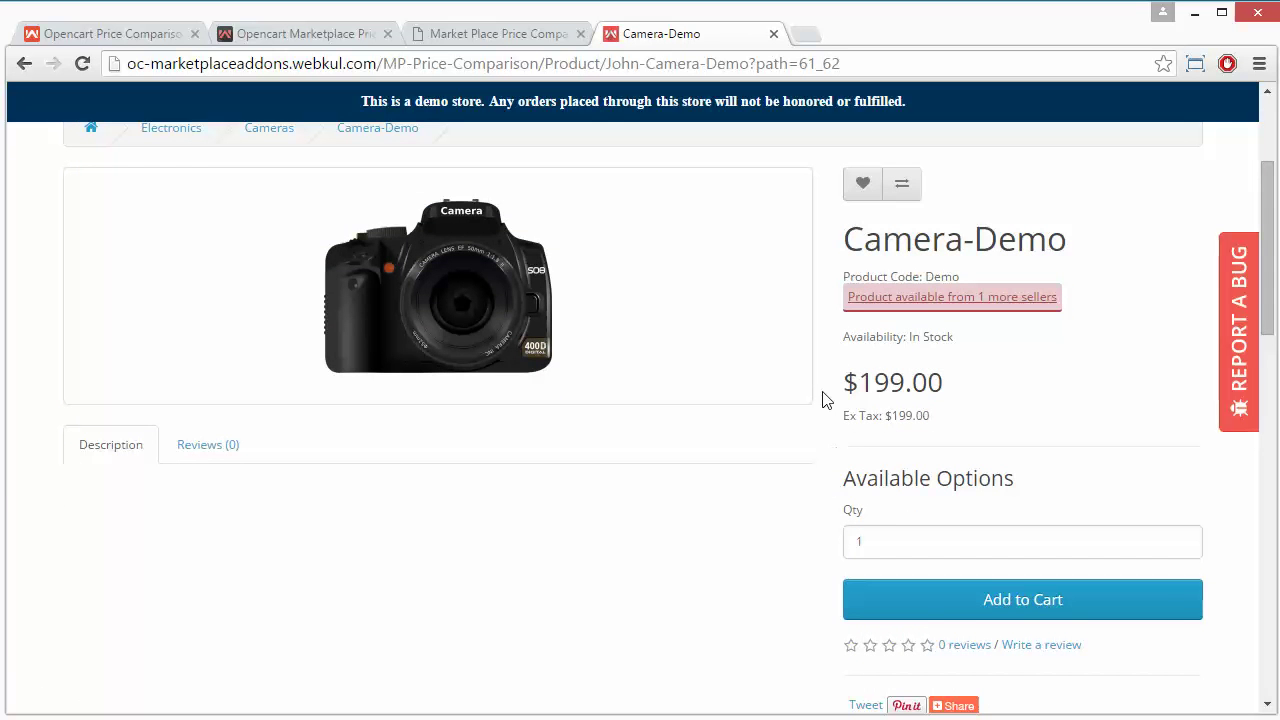
scroll(655, 460, down, 6)
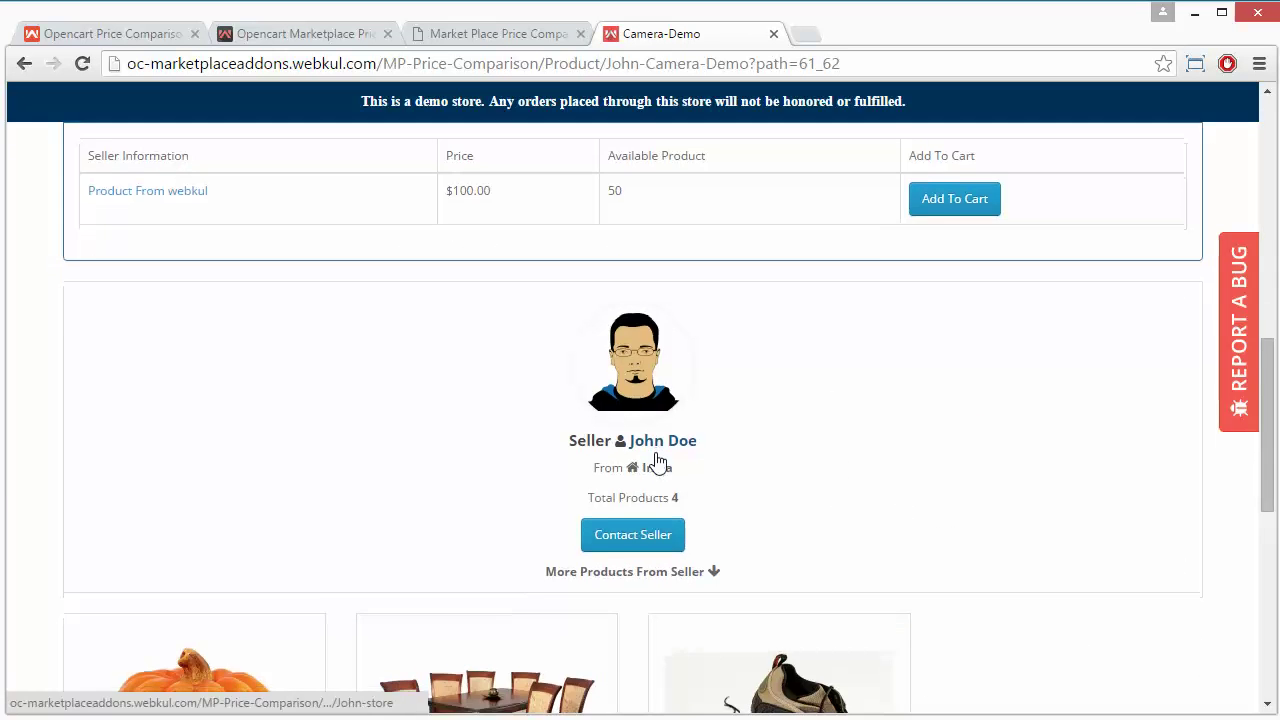
scroll(655, 460, up, 2)
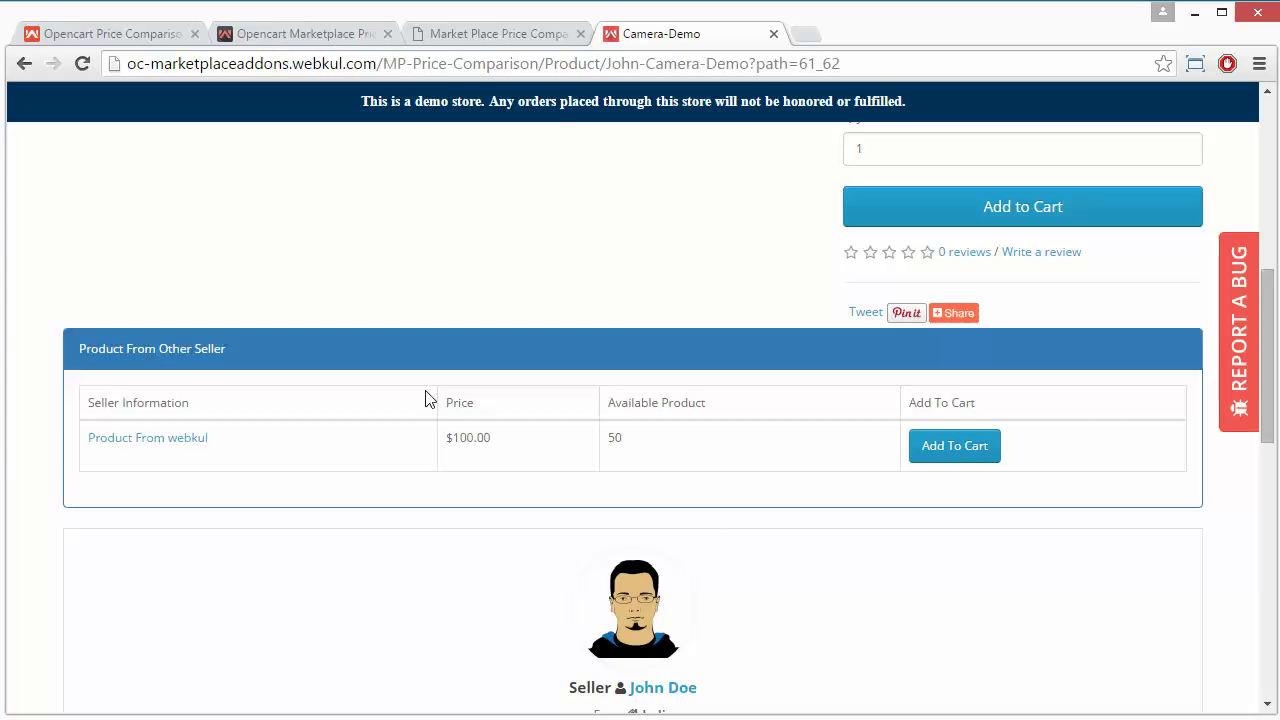
scroll(691, 509, up, 3)
scroll(691, 509, up, 1)
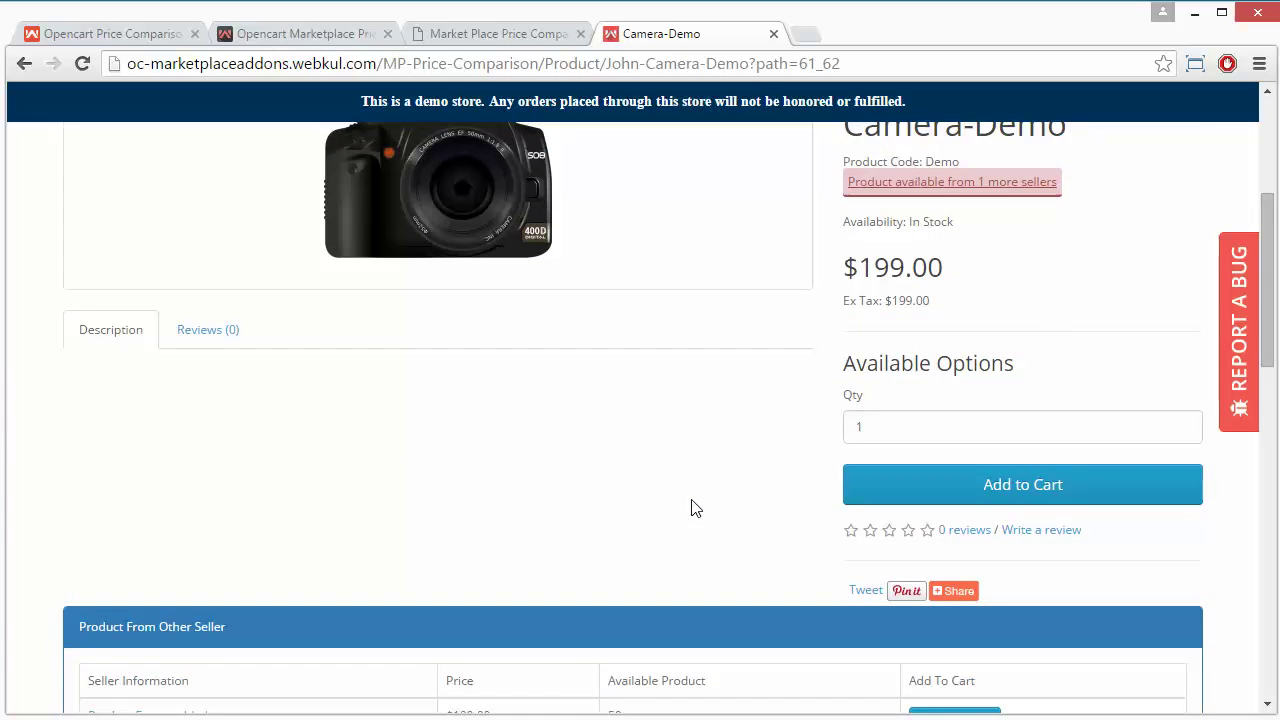
scroll(691, 509, down, 5)
scroll(691, 509, up, 6)
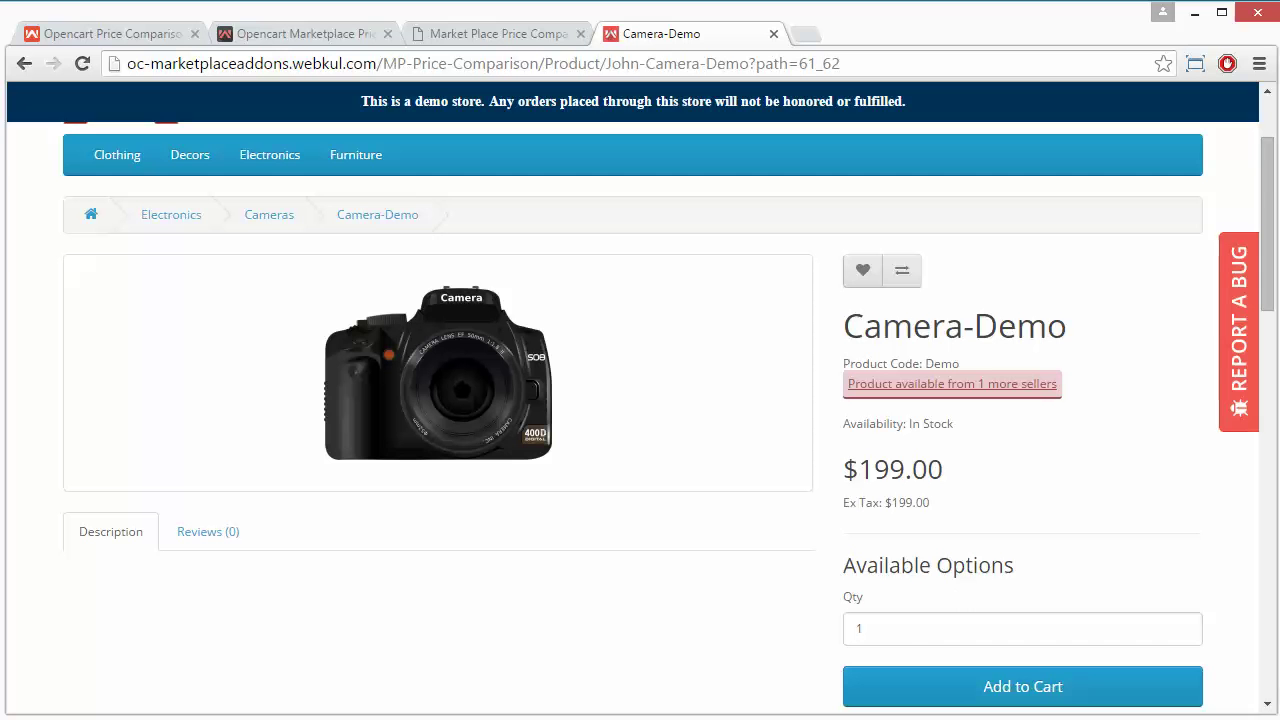
scroll(627, 562, up, 2)
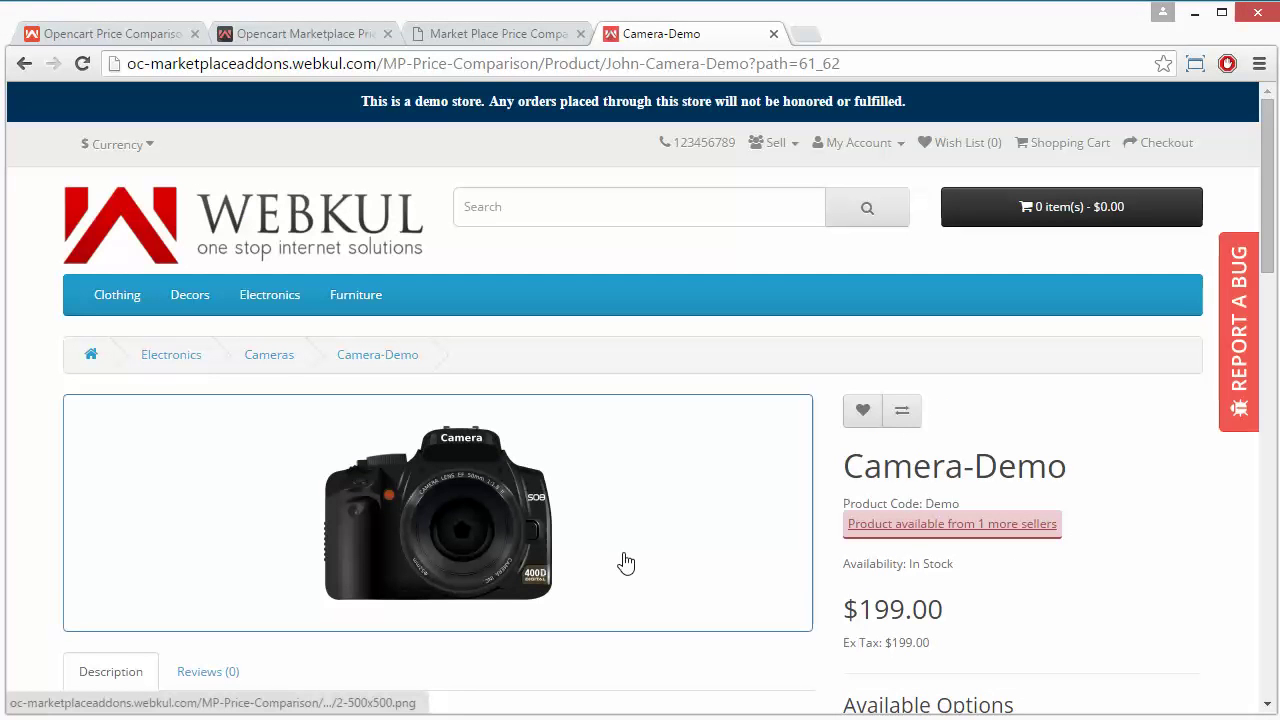
click(115, 34)
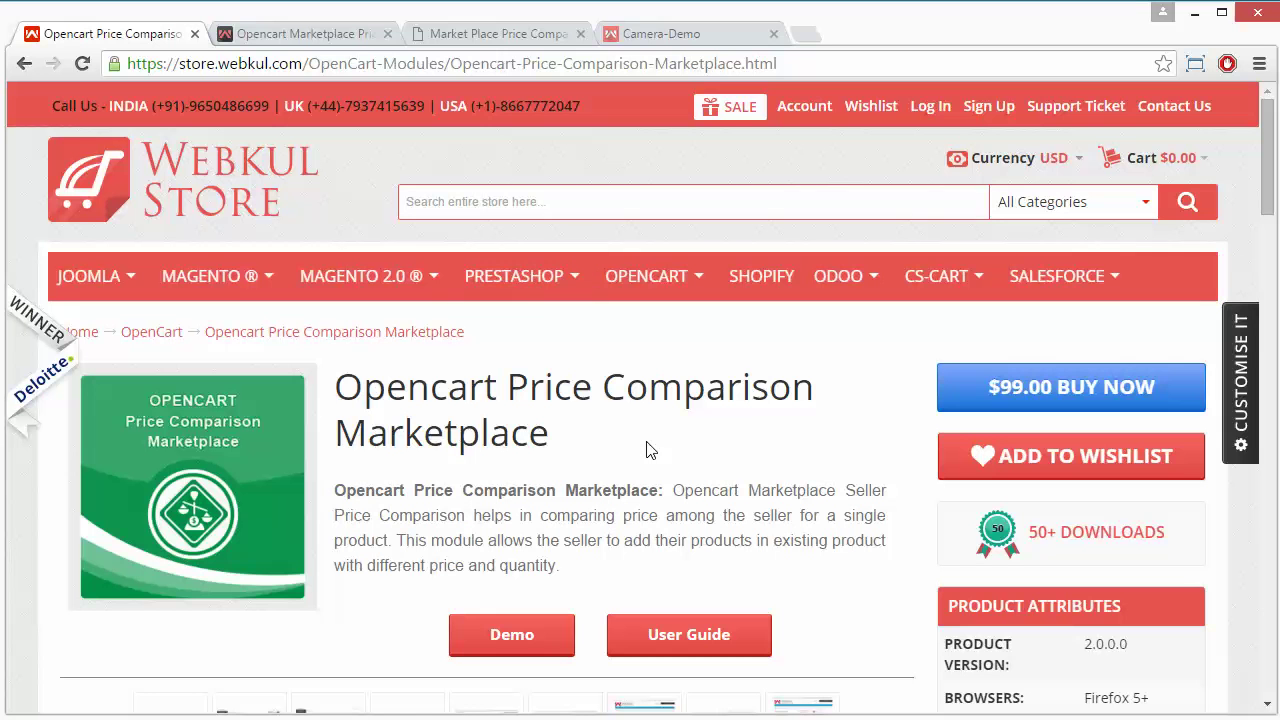